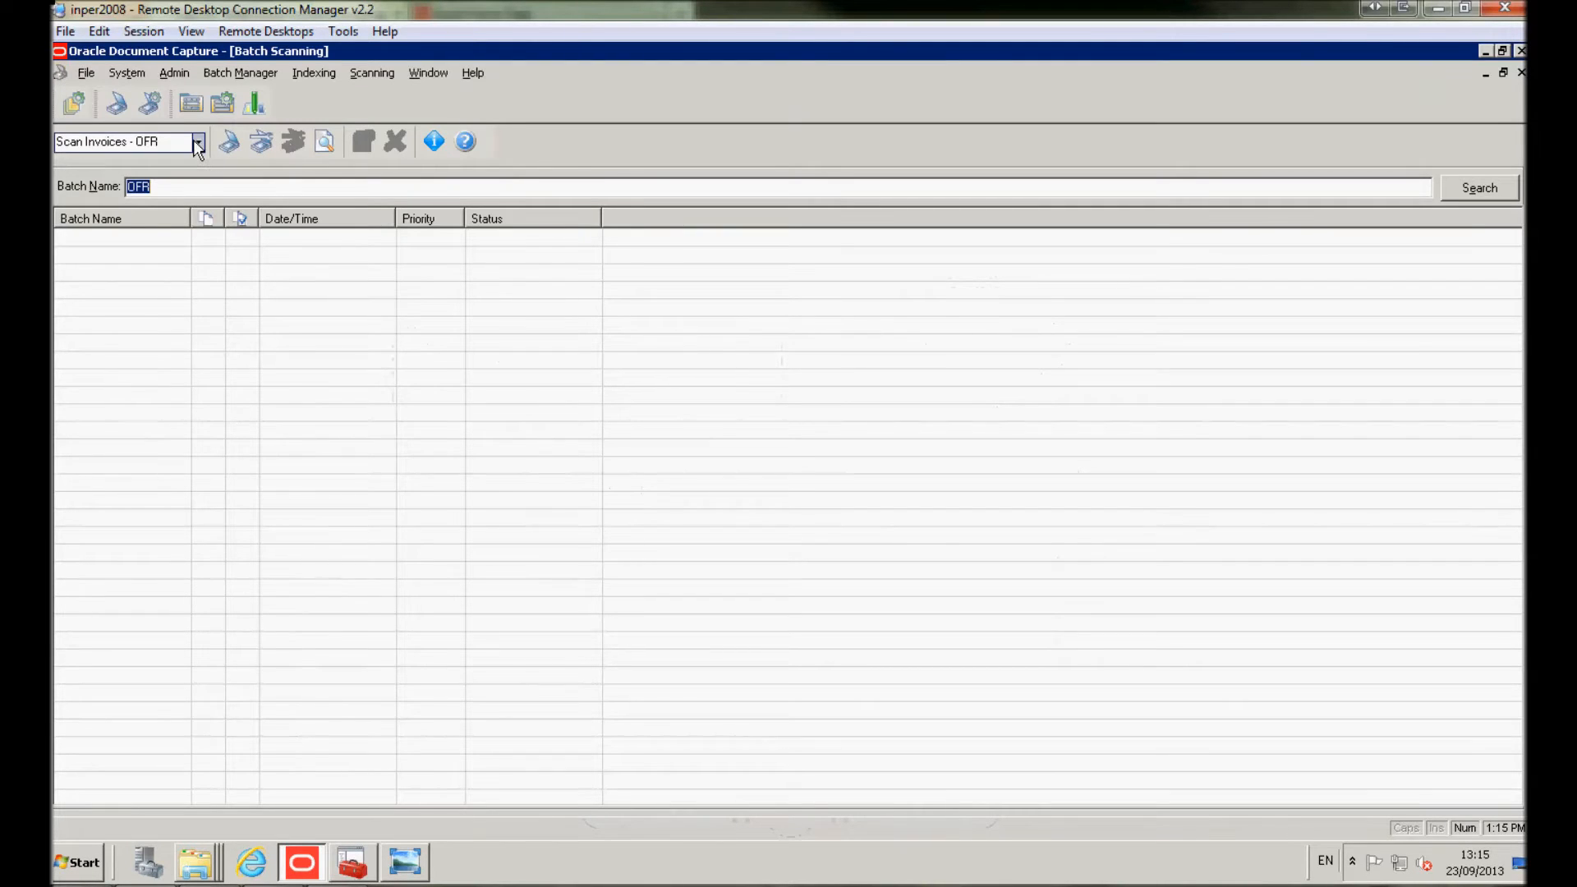
Import BigMart_00005574.tif into a new batch with the Scan Invoices - OFR profile
{"action": "left_click", "coordinate": [197, 146]}
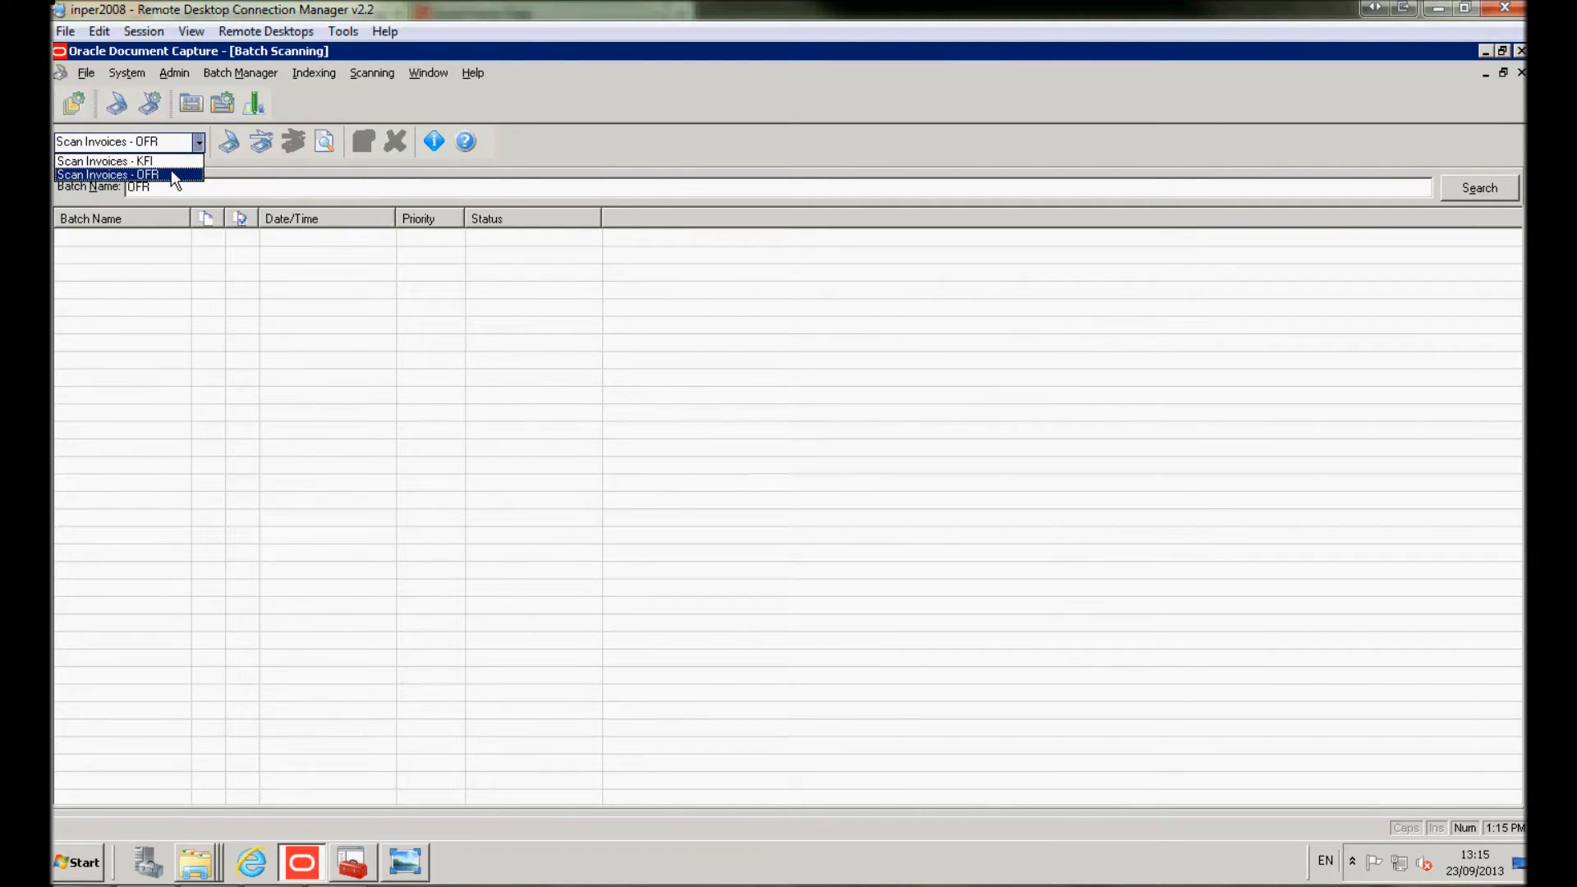
{"action": "left_click", "coordinate": [171, 170]}
{"action": "left_click", "coordinate": [230, 143]}
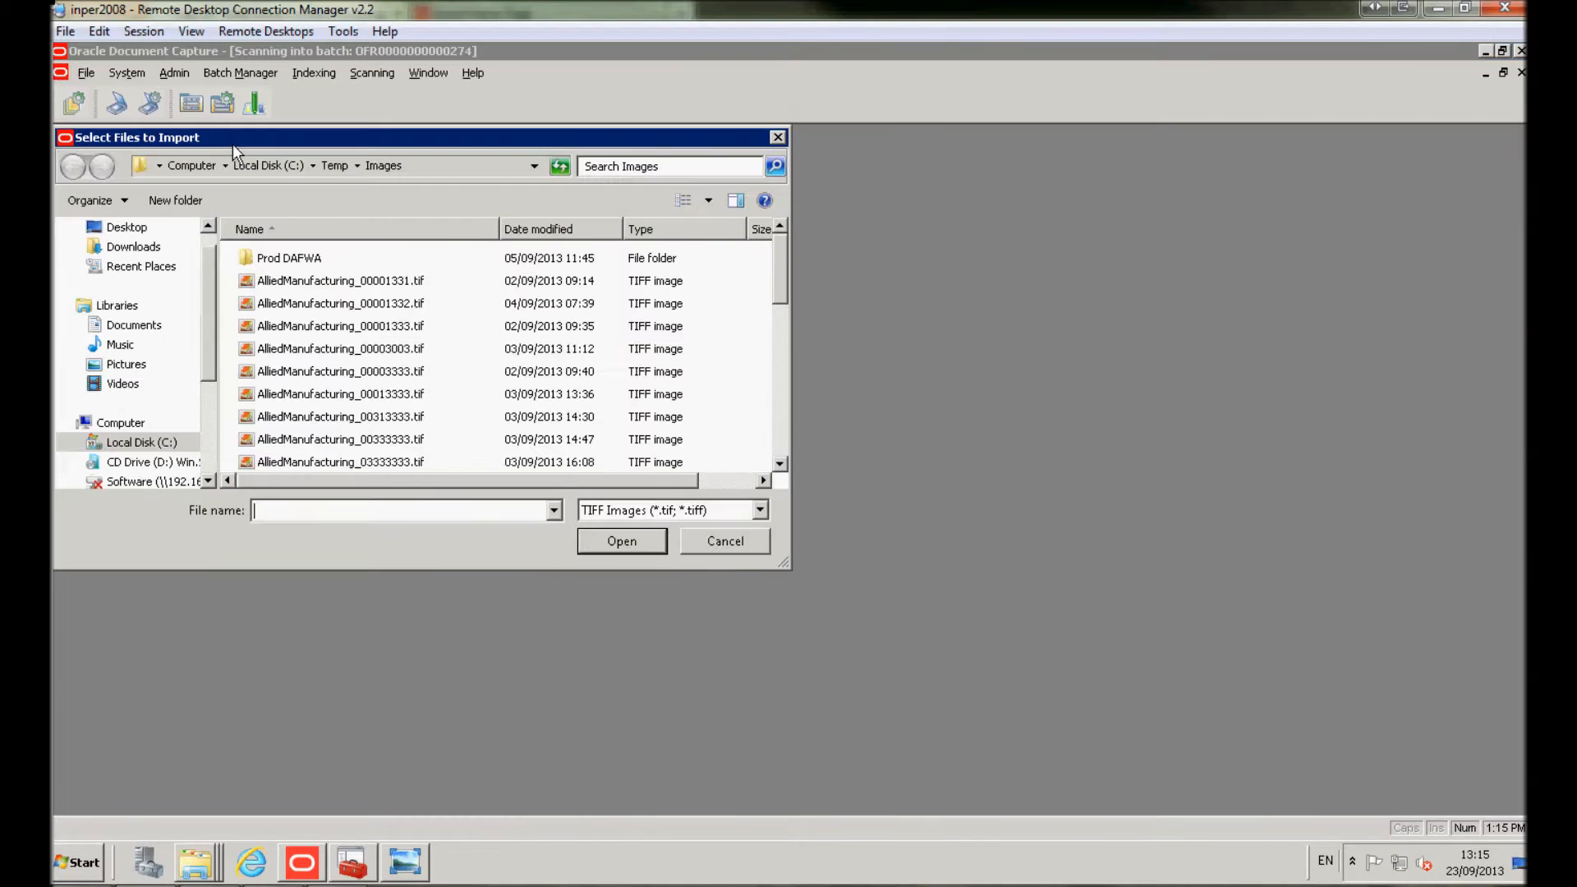
{"action": "left_click_drag", "start_coordinate": [780, 270], "coordinate": [781, 445]}
{"action": "left_click", "coordinate": [374, 462]}
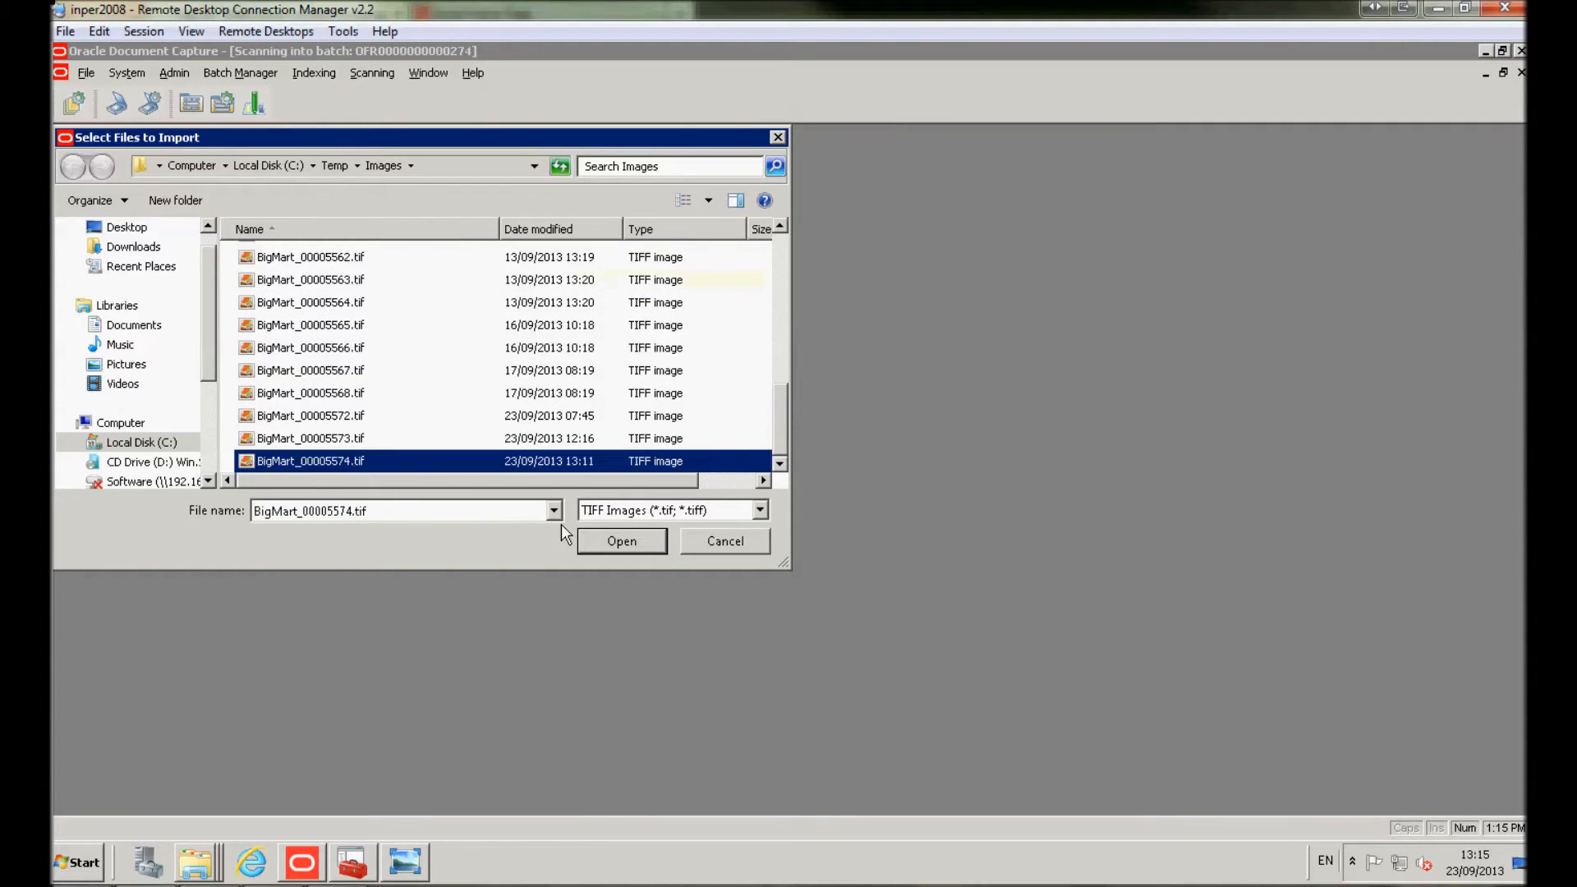
{"action": "left_click", "coordinate": [606, 539]}
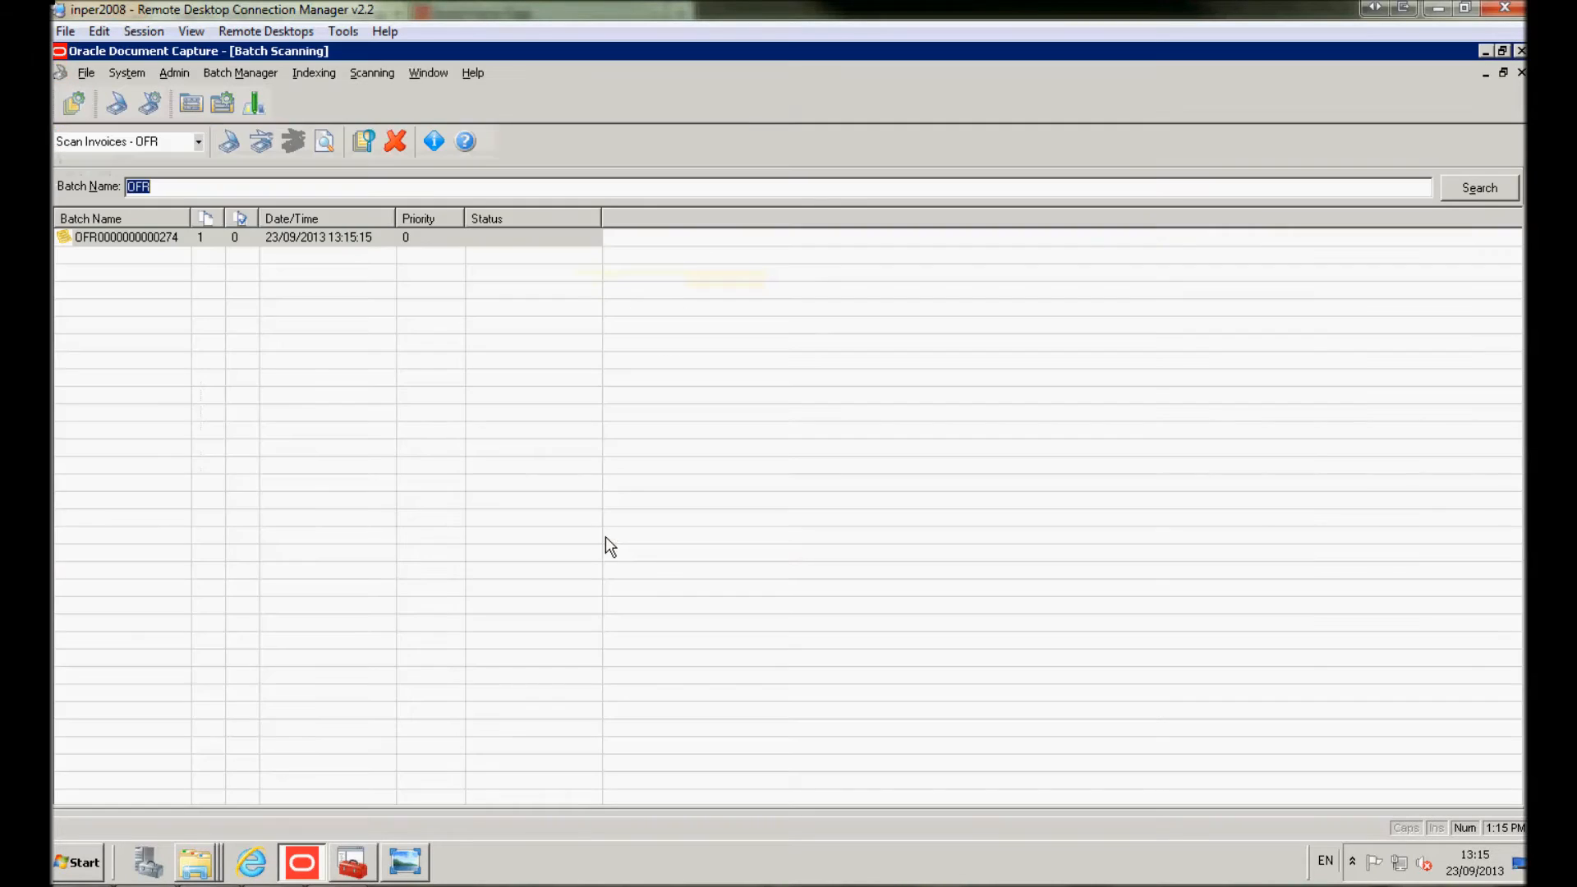
{"action": "left_click", "coordinate": [225, 244]}
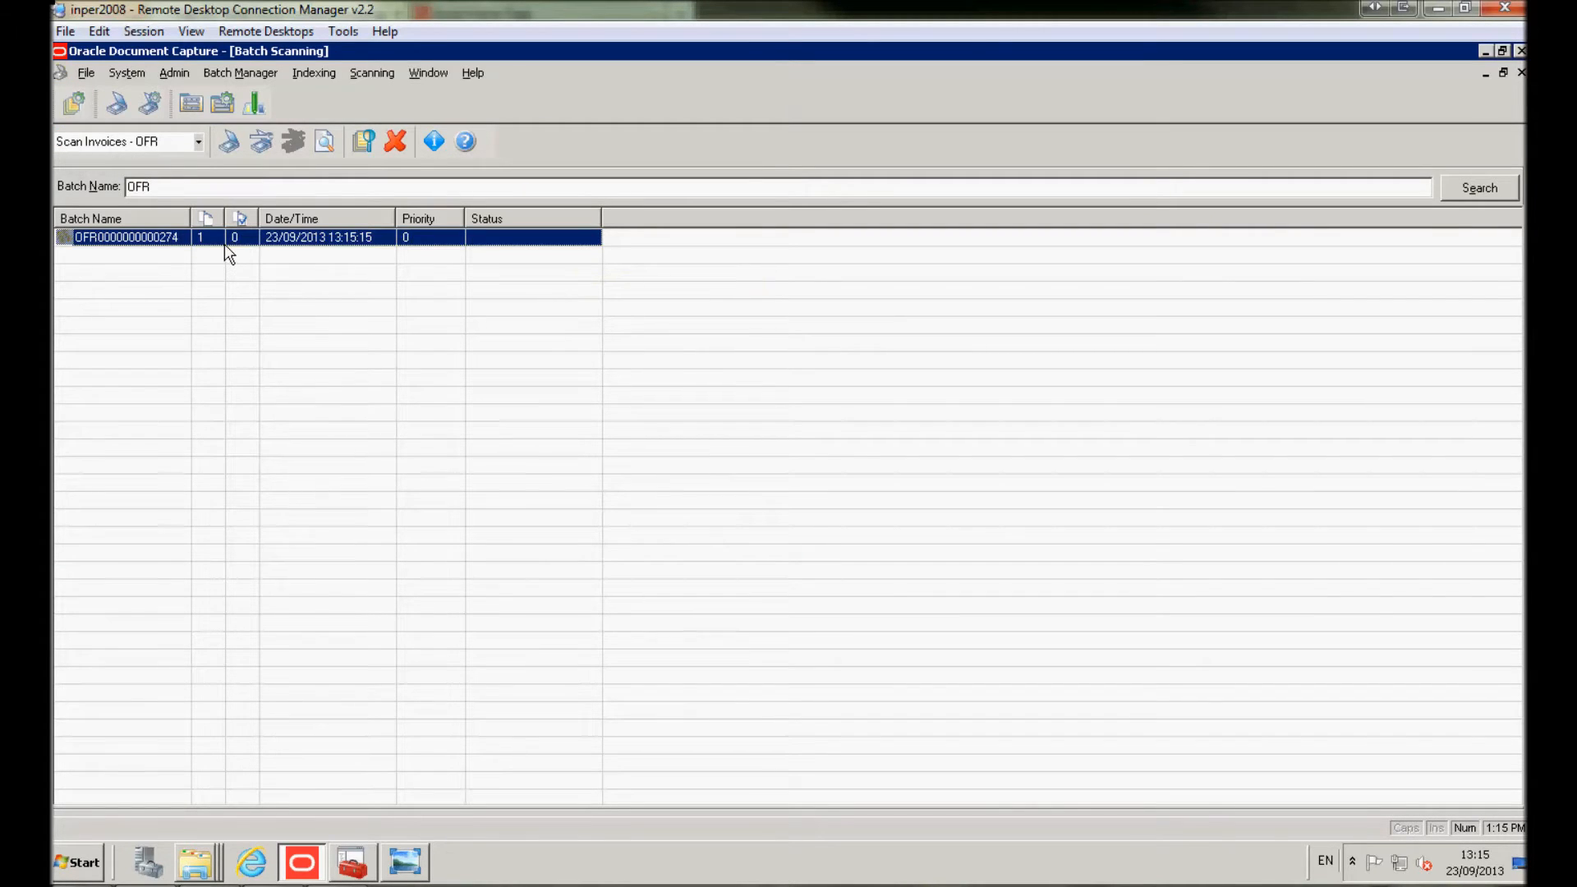
{"action": "double_click", "coordinate": [282, 238]}
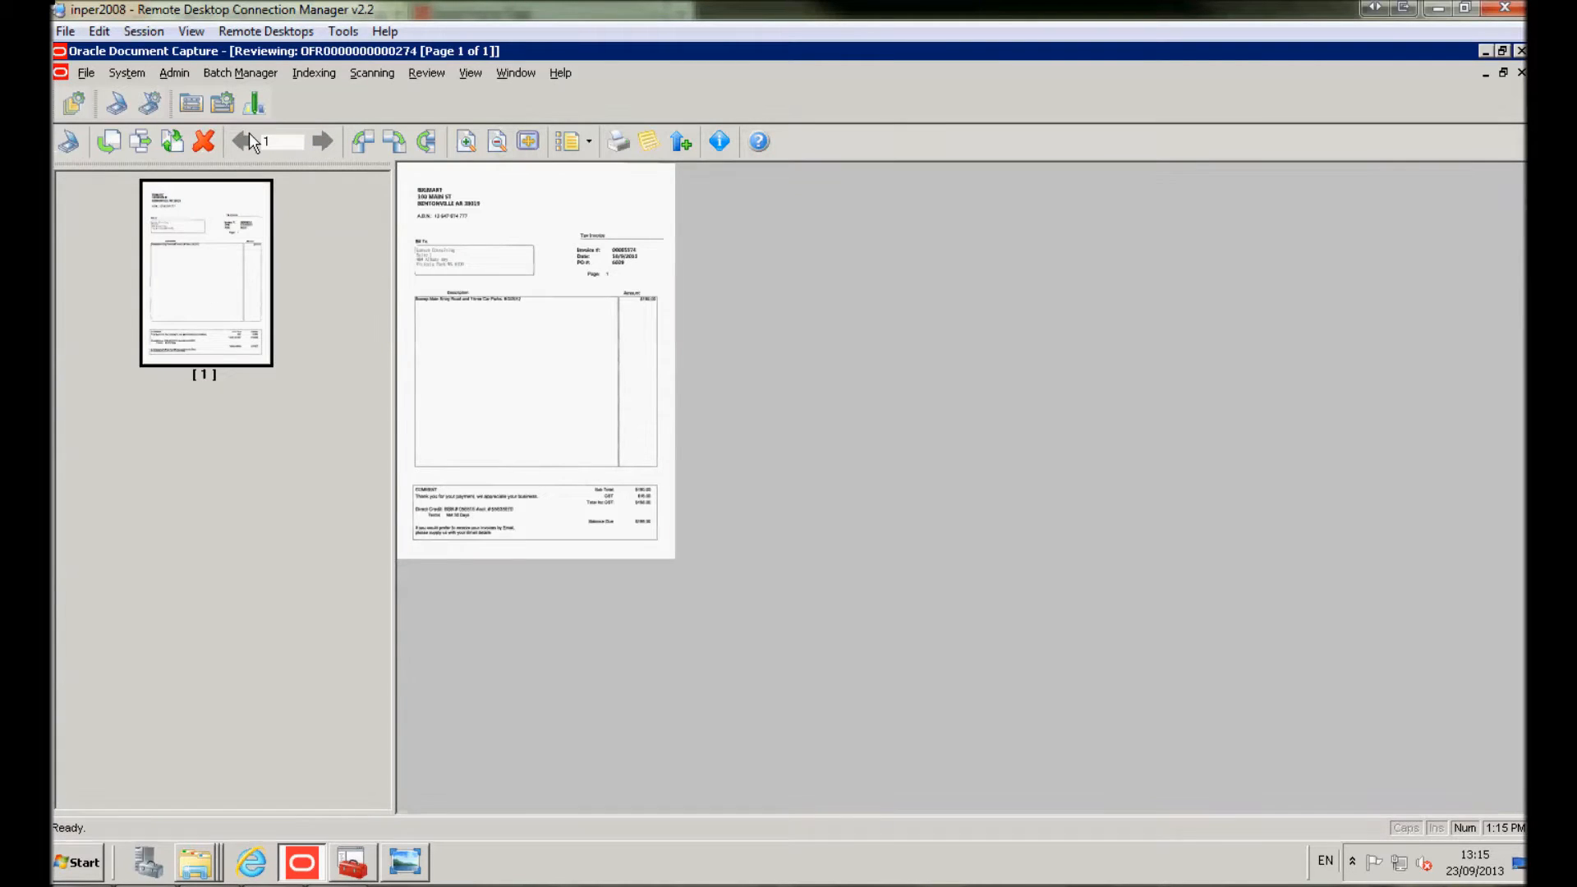
{"action": "left_click", "coordinate": [468, 143]}
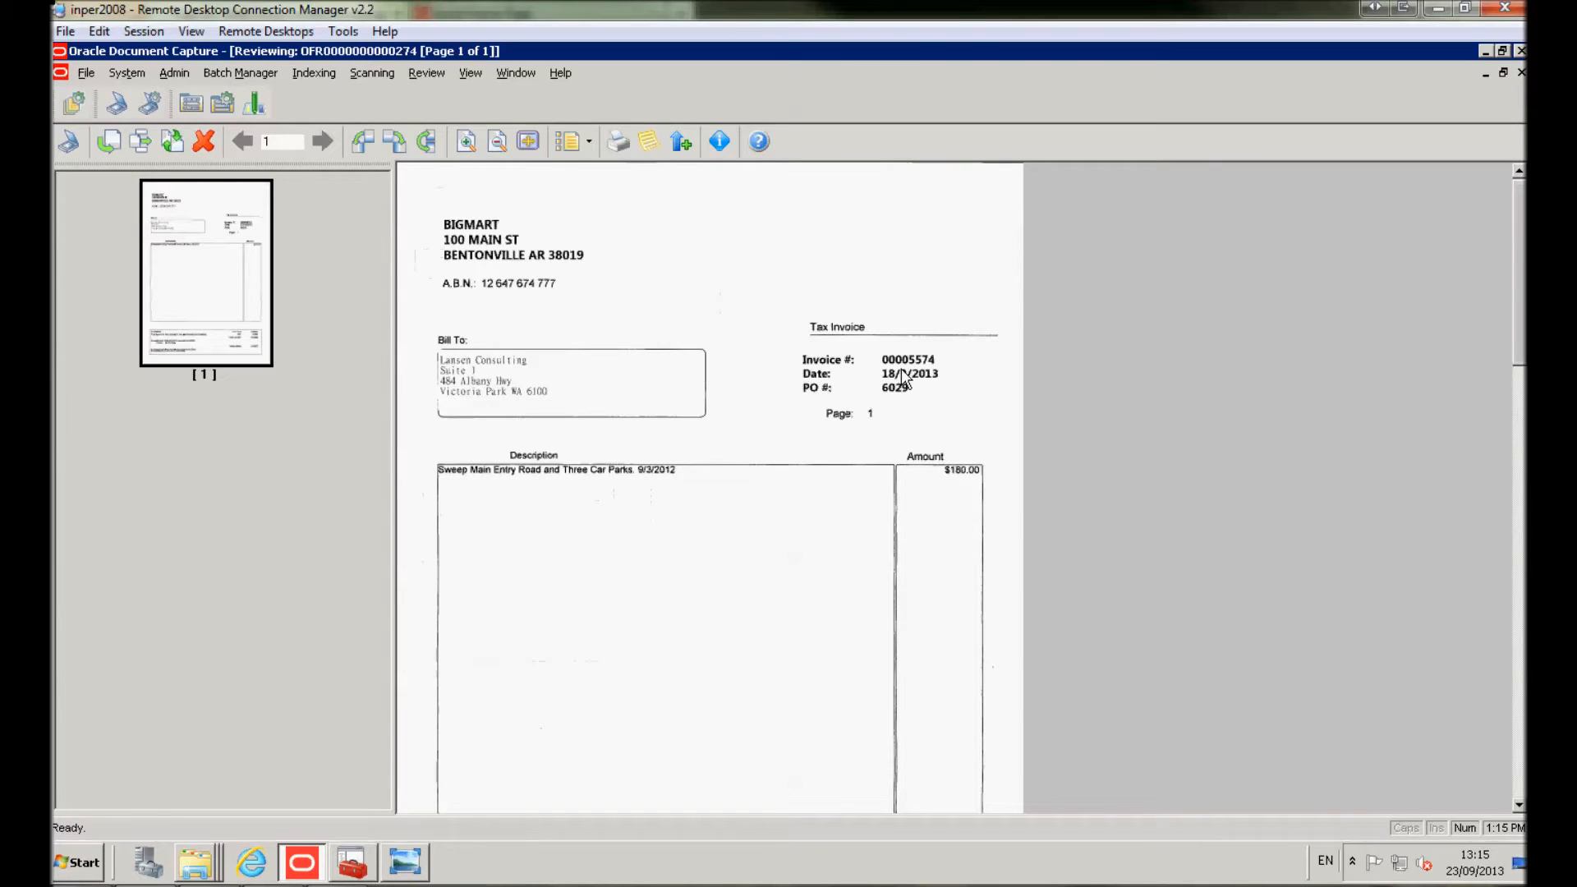
{"action": "left_click", "coordinate": [1519, 72]}
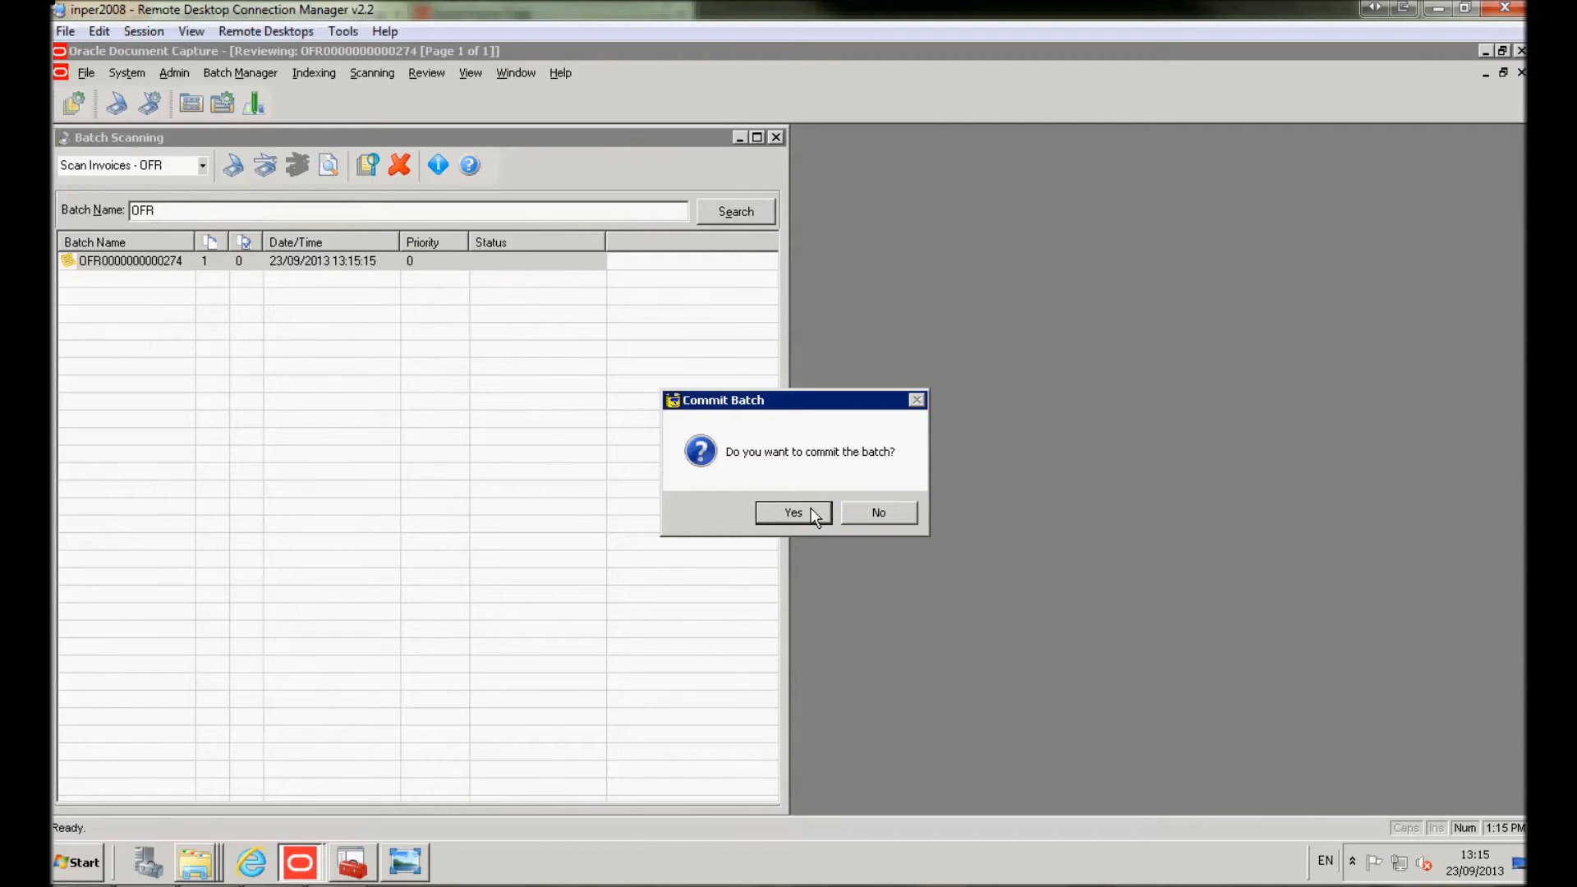
{"action": "left_click", "coordinate": [812, 511]}
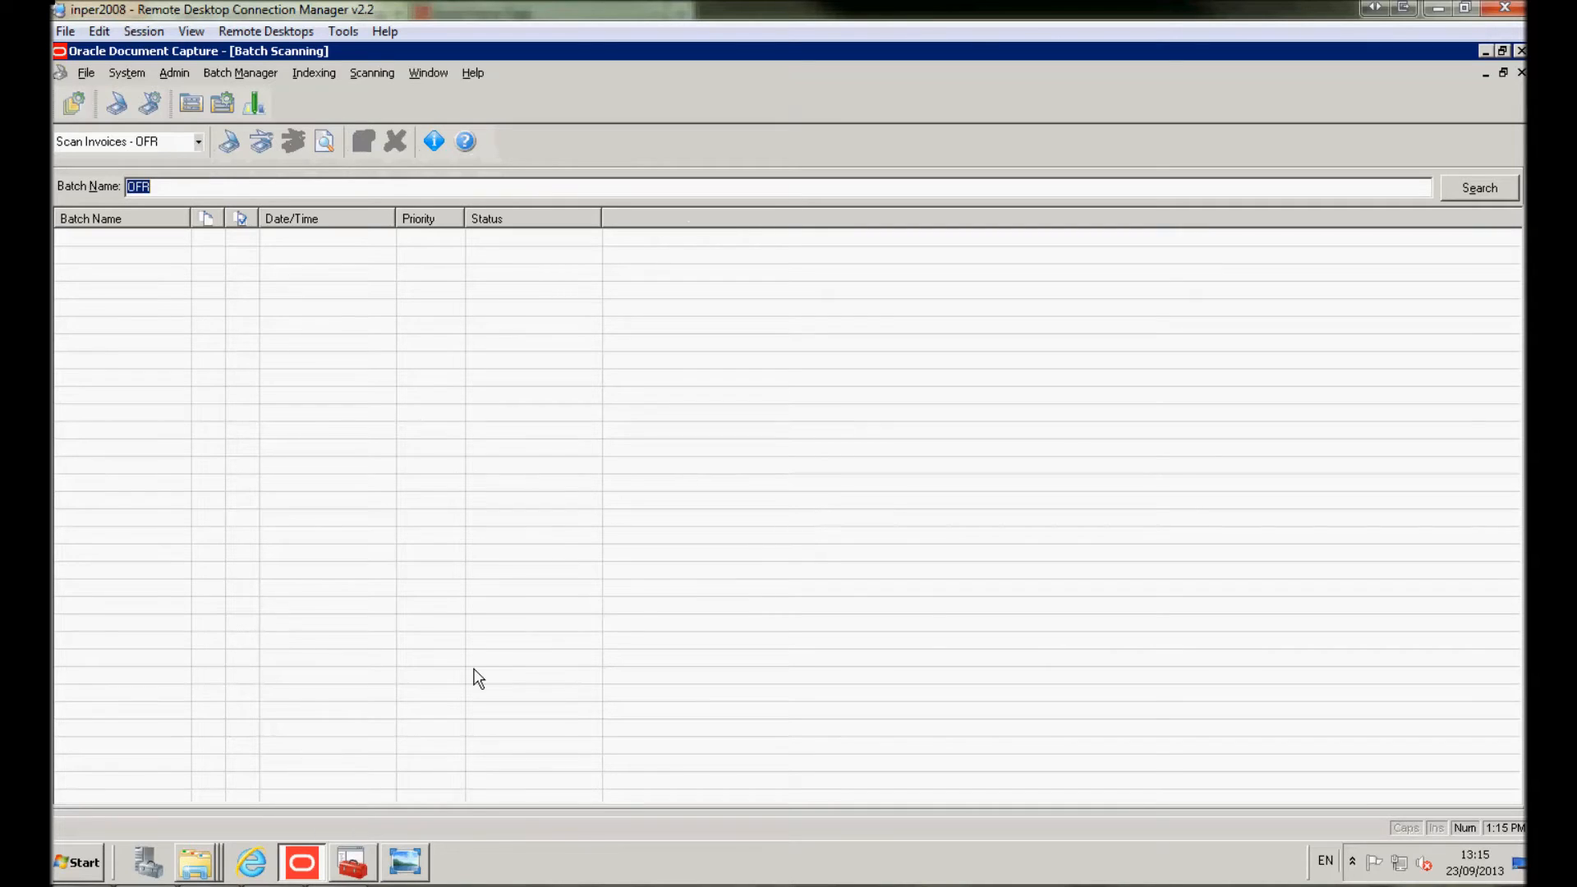
{"action": "left_click", "coordinate": [348, 869]}
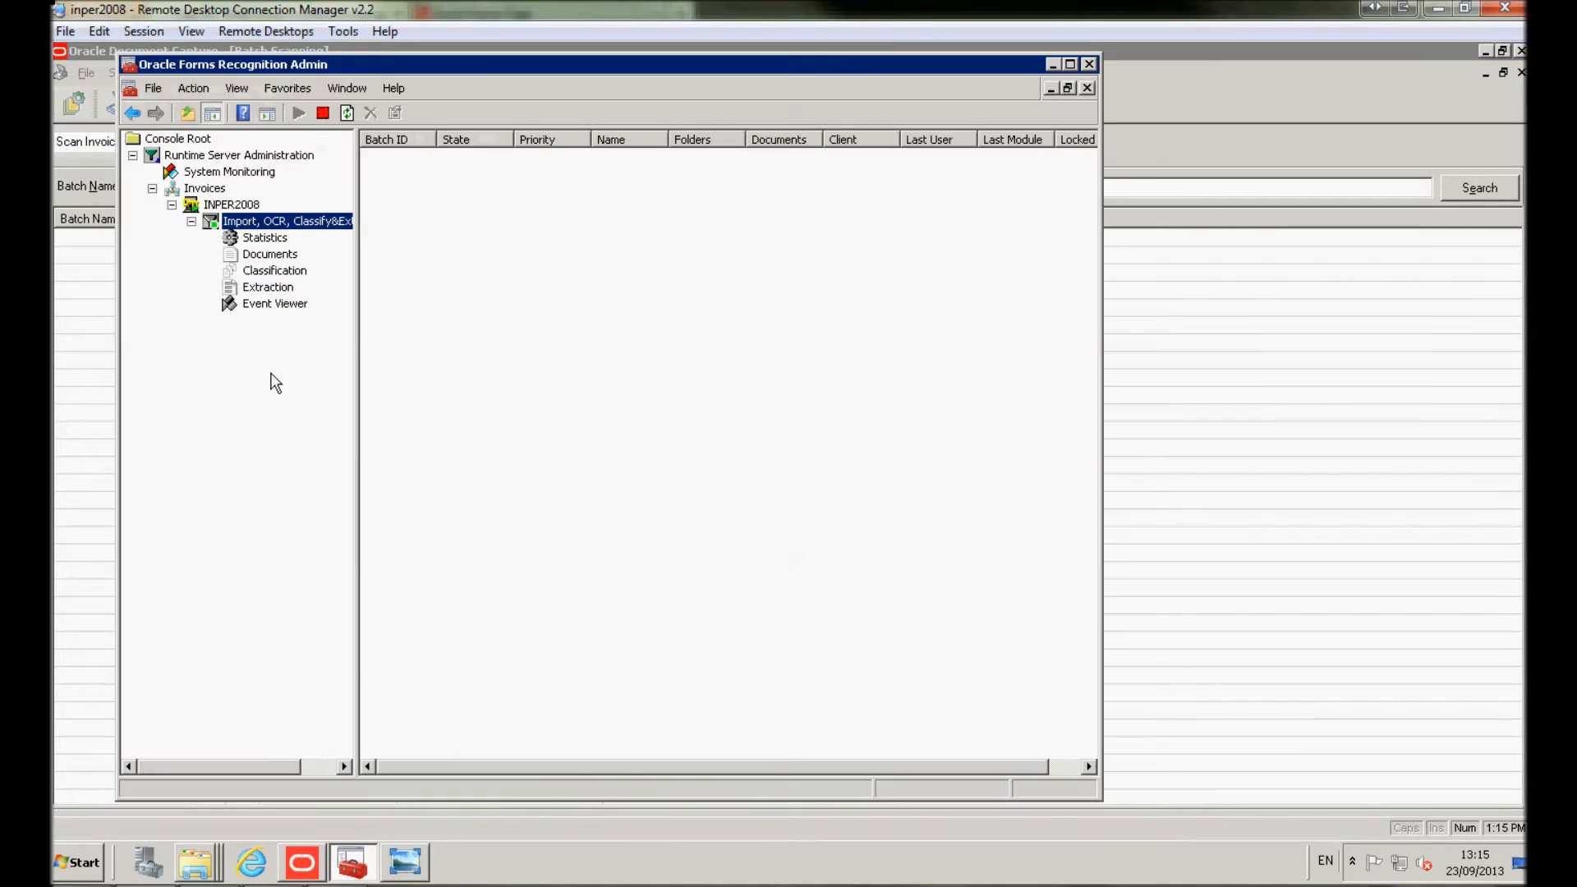
Check invoice statistics and locate Batch_46 at state 550 with one document
{"action": "left_click", "coordinate": [255, 240]}
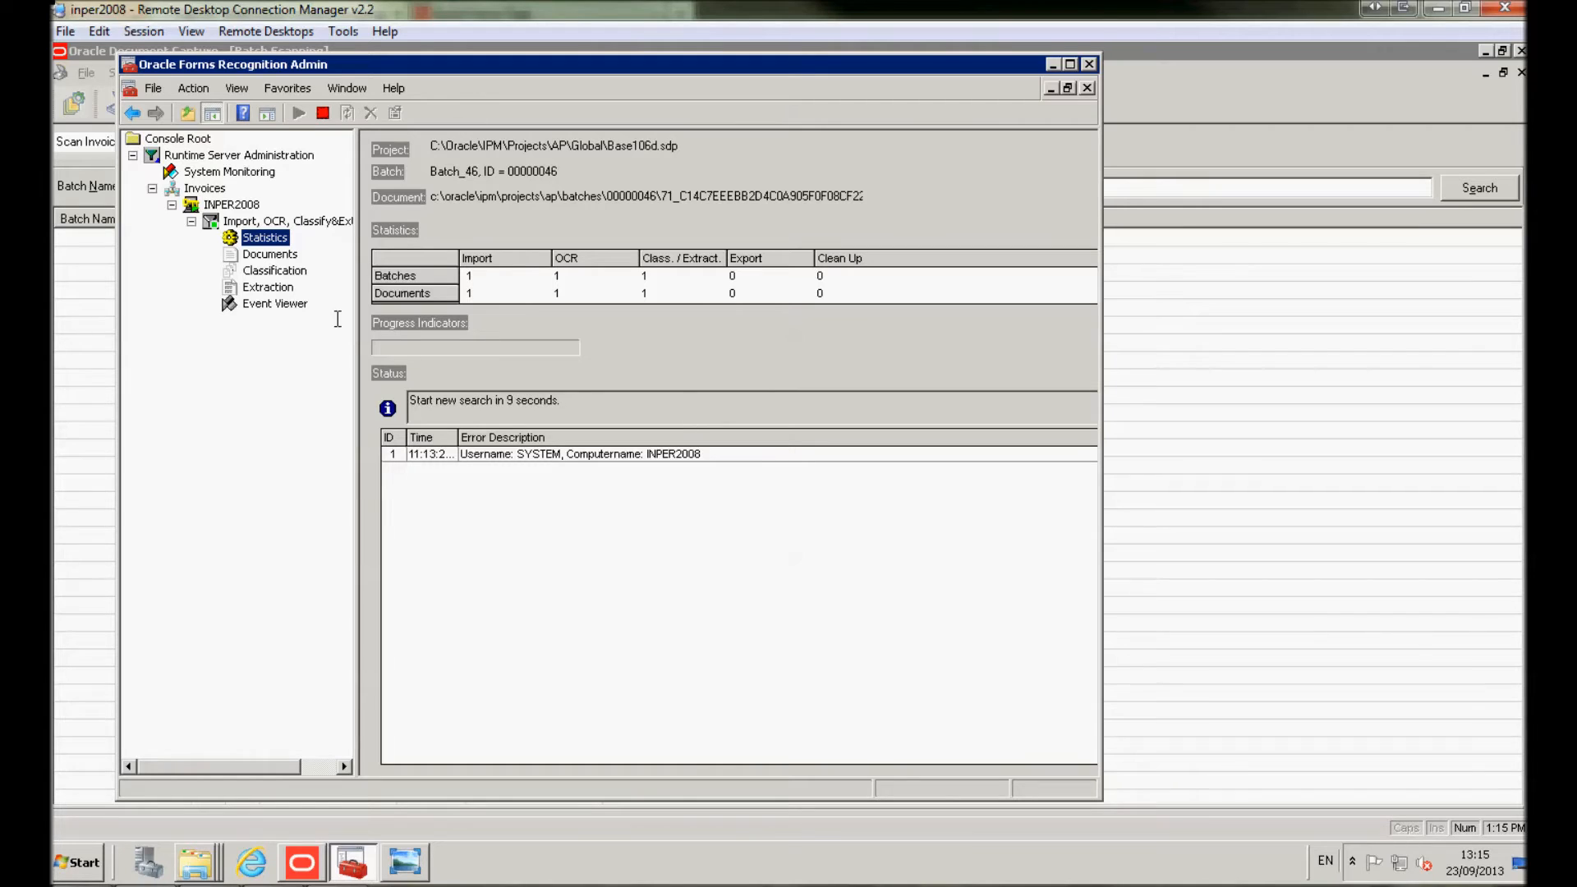
{"action": "left_click", "coordinate": [291, 222]}
{"action": "left_click", "coordinate": [422, 161]}
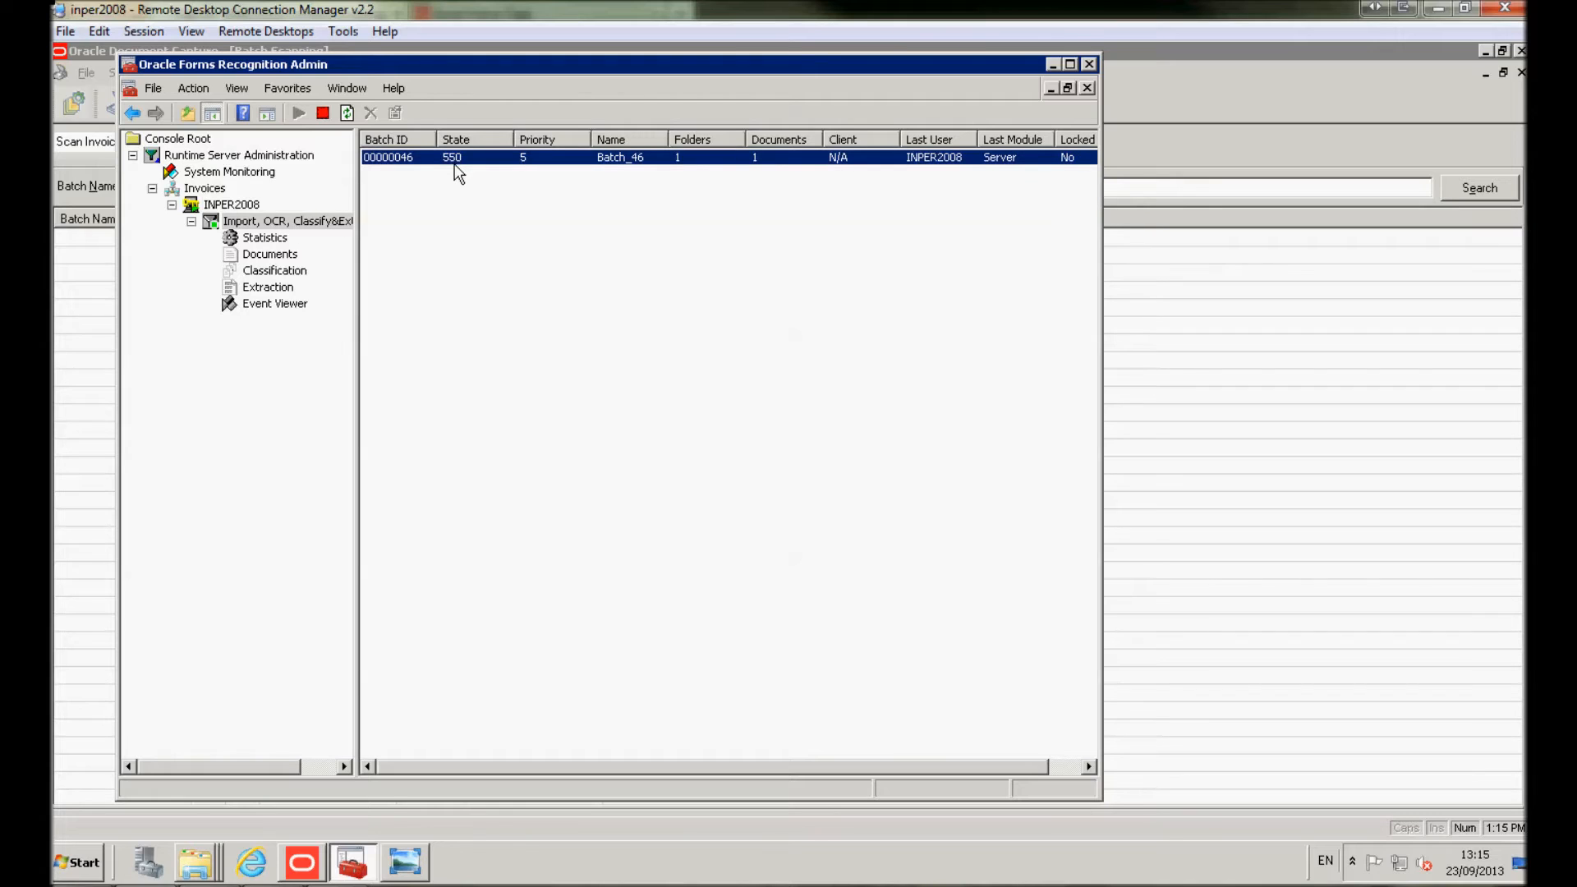
{"action": "left_click", "coordinate": [90, 860]}
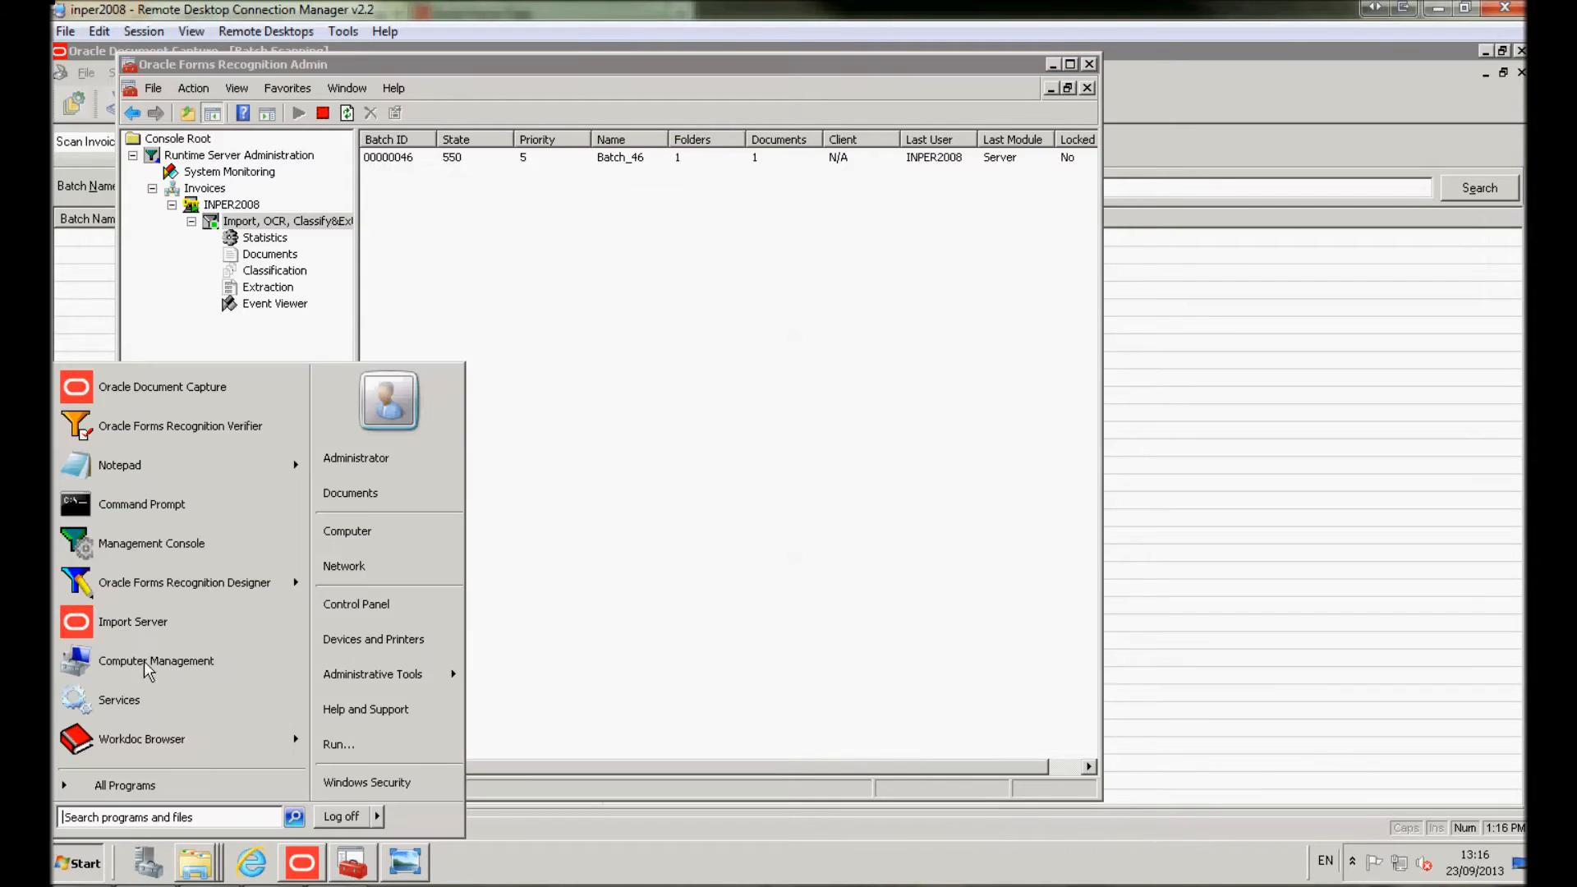
Launch Forms Recognition Verifier and log on to the invoice project
{"action": "left_click", "coordinate": [177, 426]}
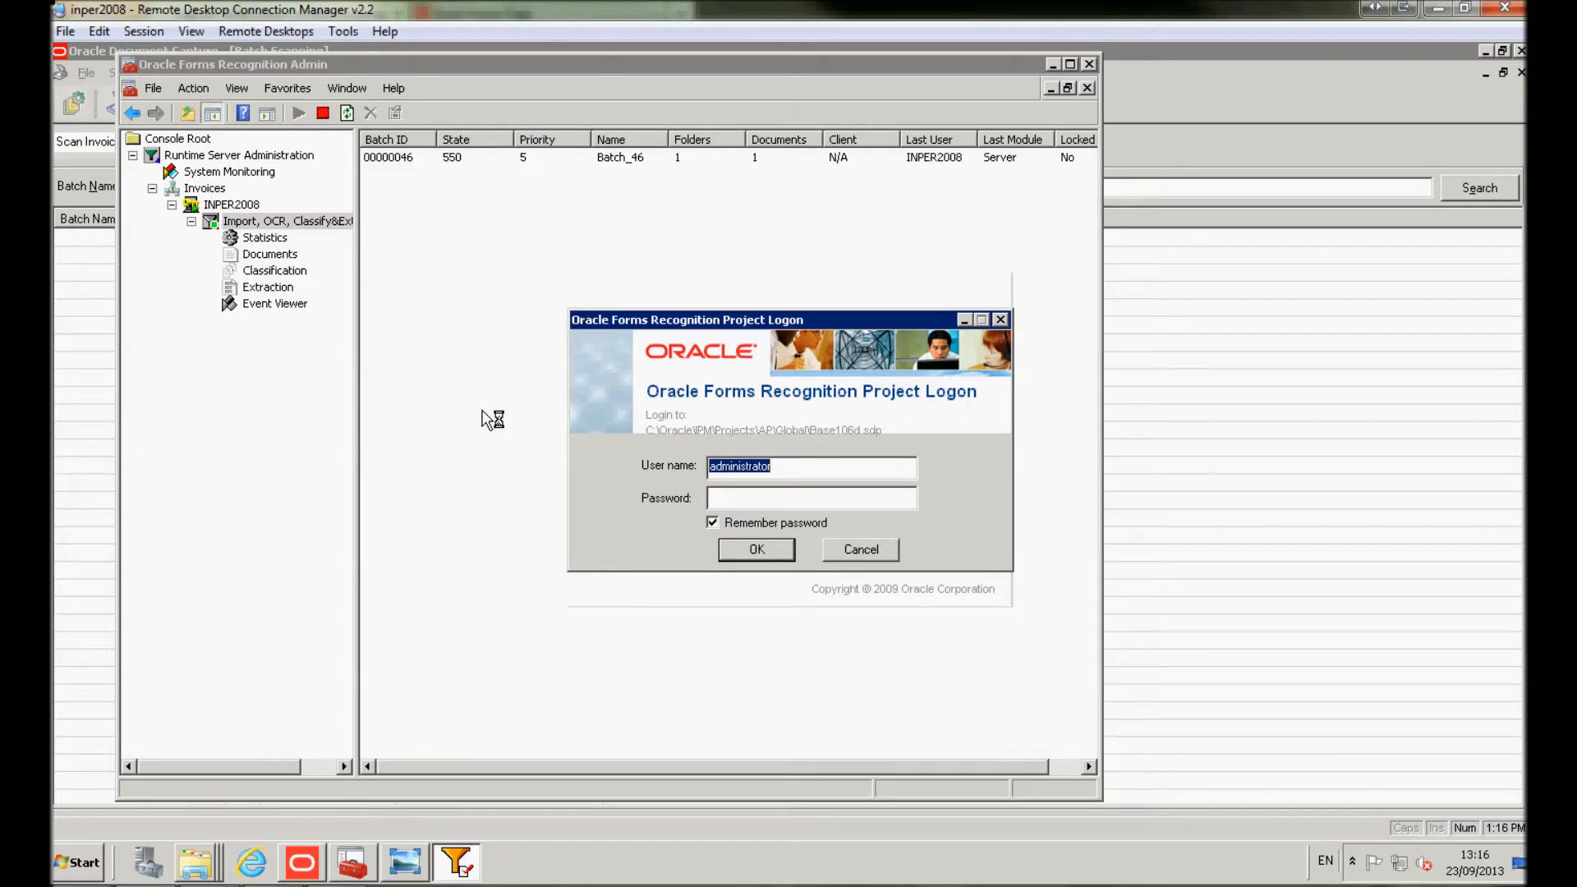
{"action": "left_click", "coordinate": [740, 548]}
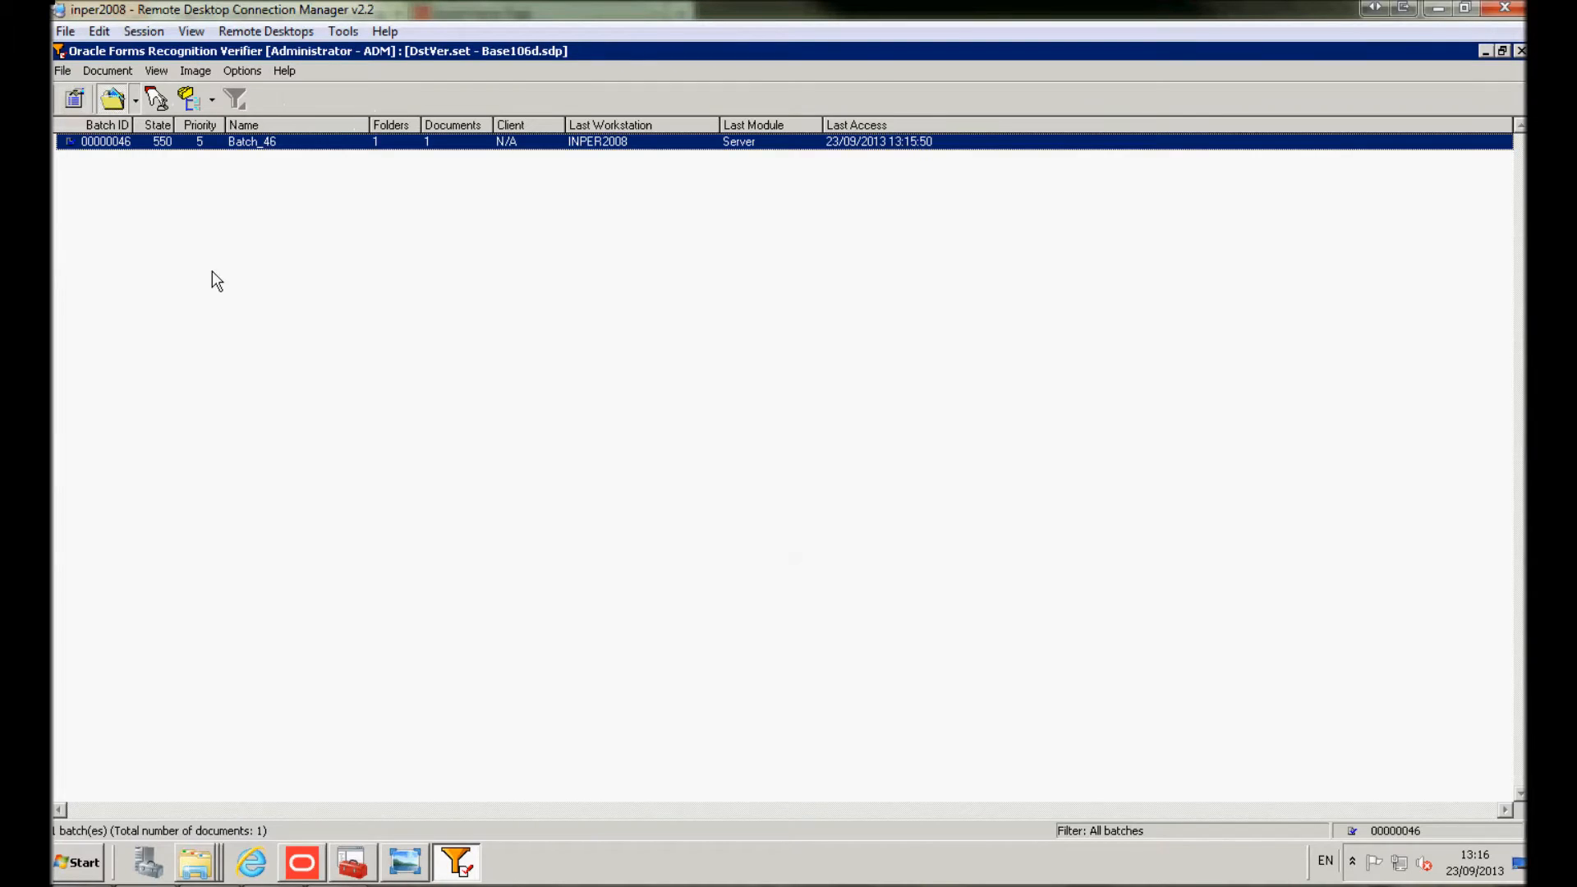
Open Batch_46 and check invoice number 00005574, PO 6029, invoice date and total 198.00
{"action": "left_click", "coordinate": [107, 148]}
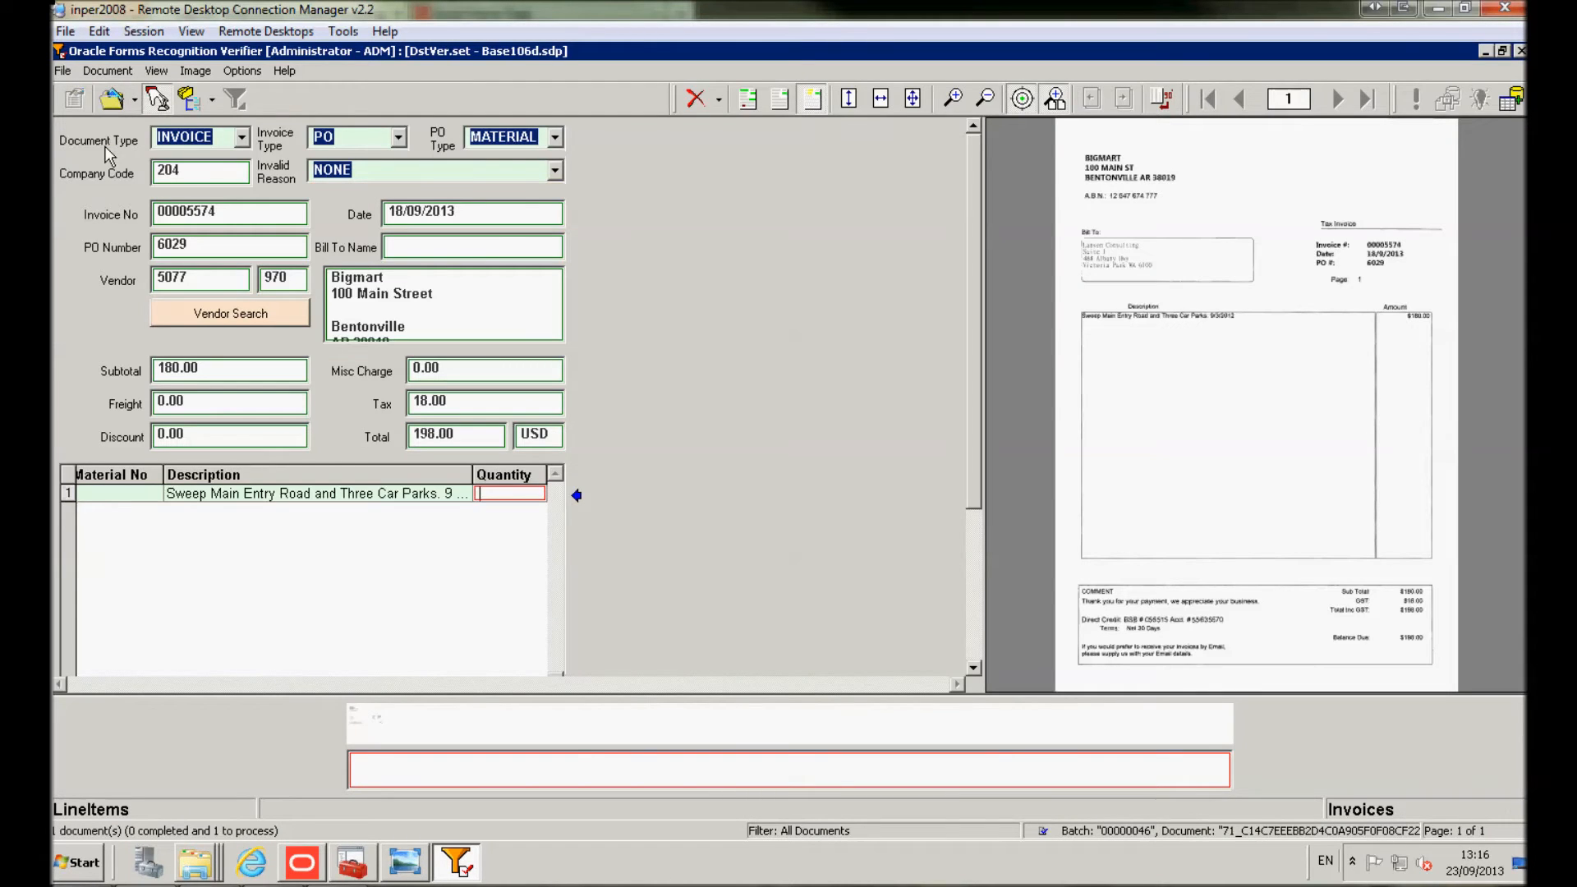
{"action": "left_click", "coordinate": [217, 211]}
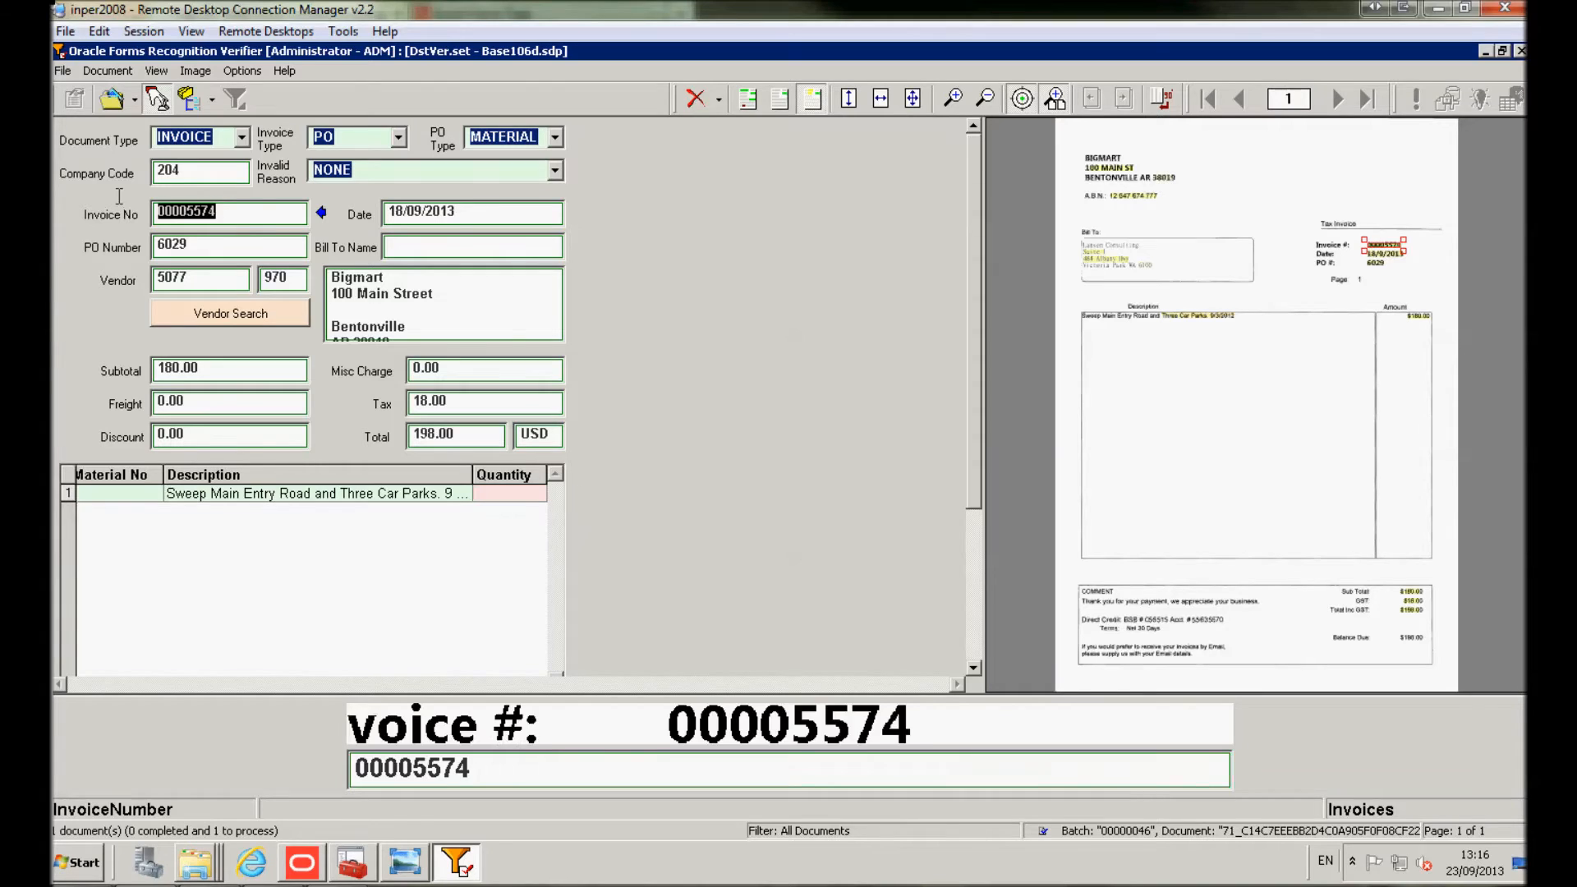
{"action": "left_click", "coordinate": [195, 249]}
{"action": "left_click_drag", "start_coordinate": [193, 246], "coordinate": [138, 246]}
{"action": "left_click", "coordinate": [461, 212]}
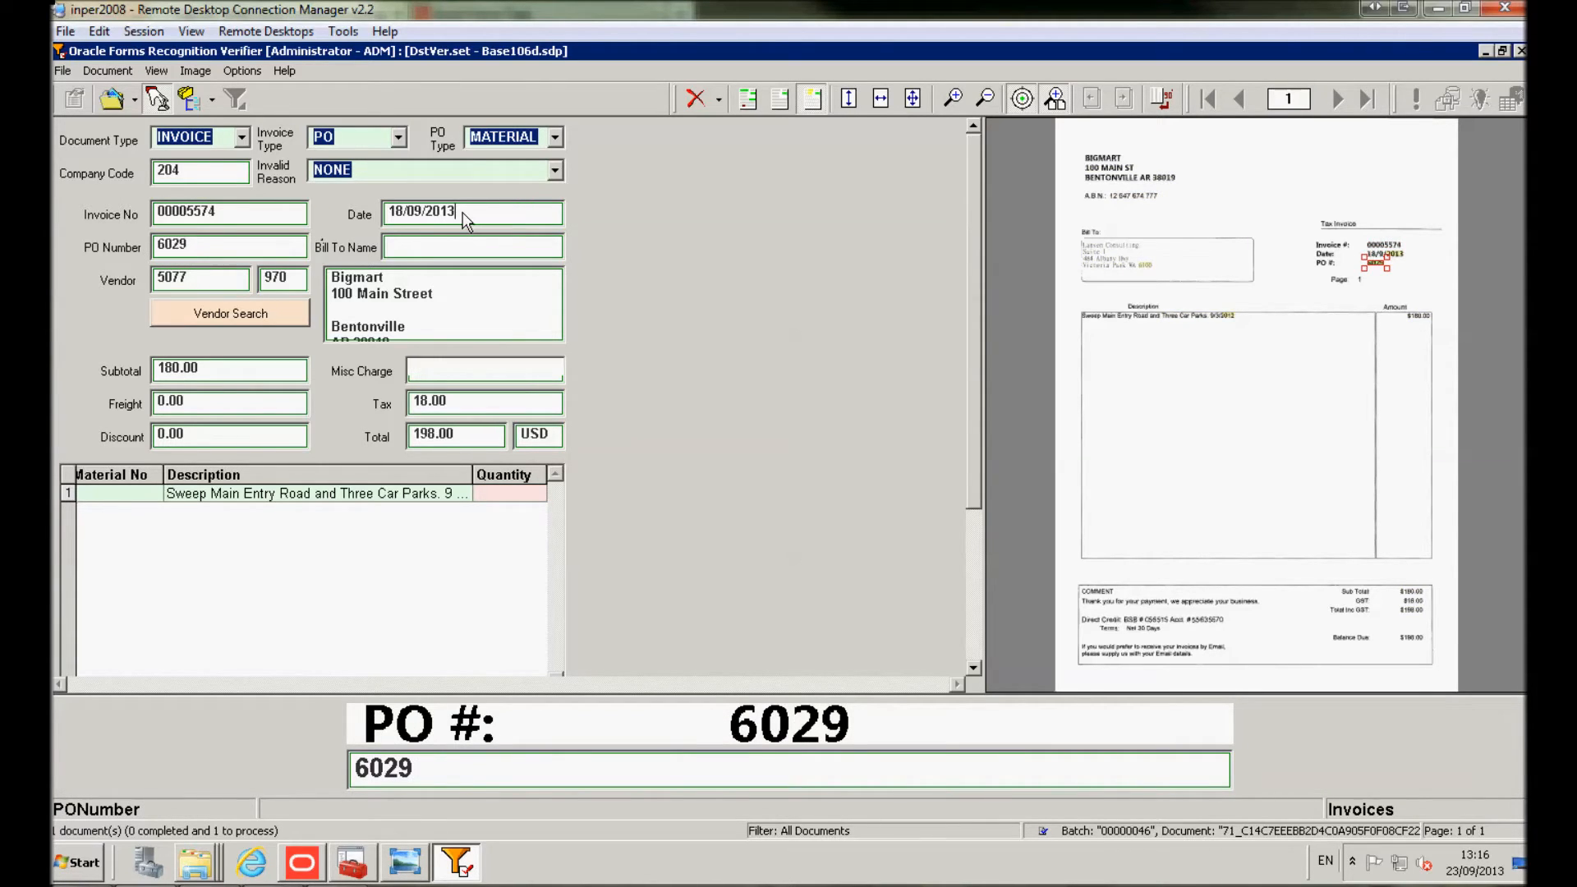
{"action": "left_click_drag", "start_coordinate": [464, 212], "coordinate": [346, 200]}
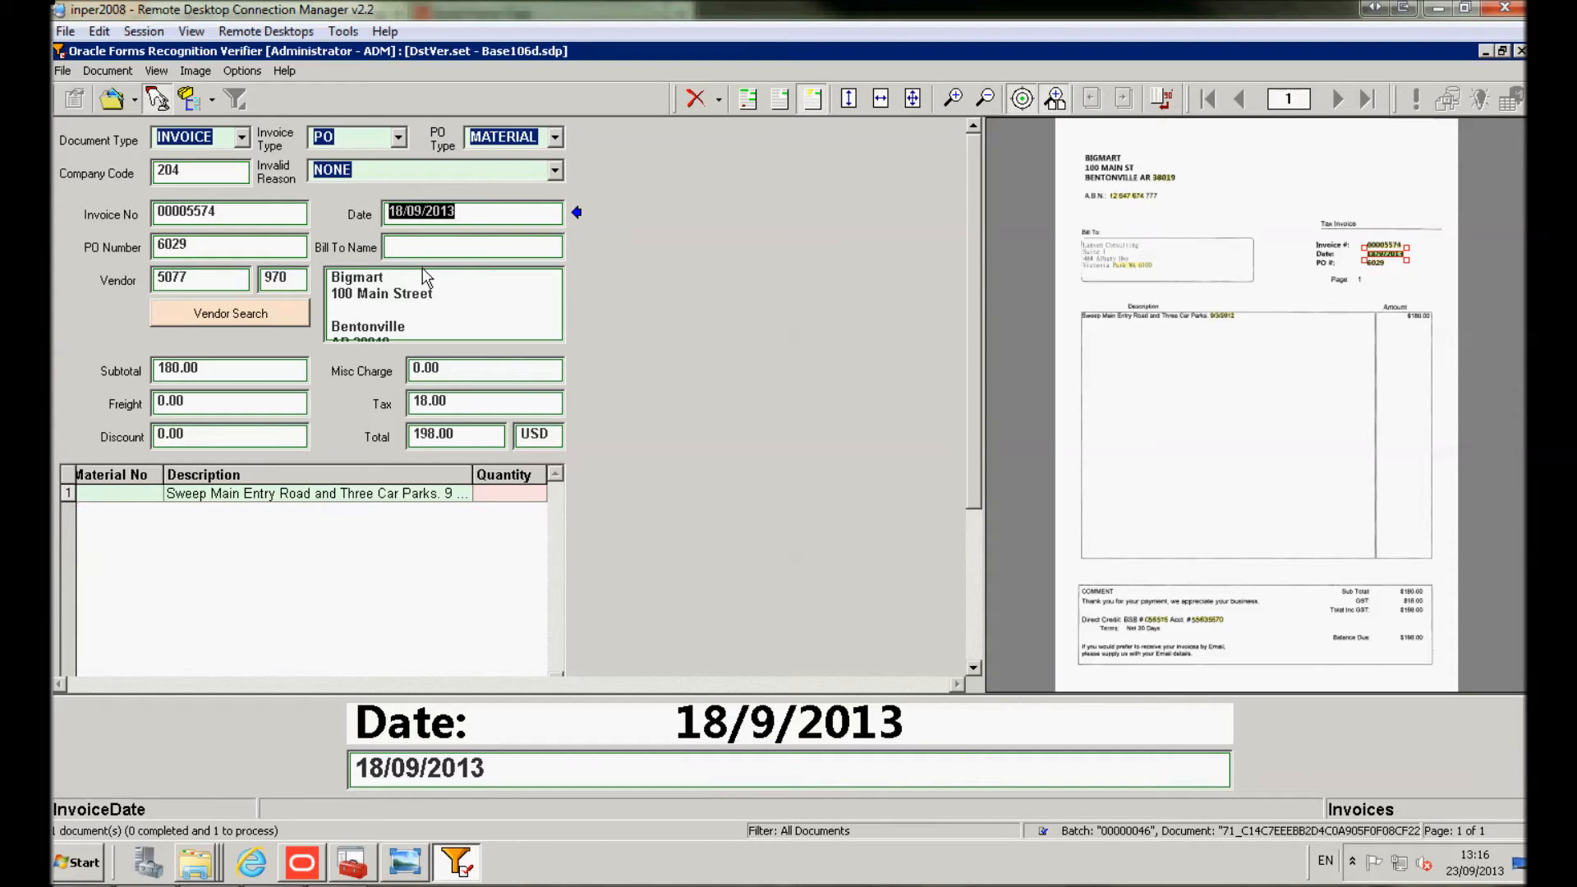
{"action": "left_click", "coordinate": [453, 436]}
Set the line's quantity to 1 and unit price to 180, then release the verified batch
{"action": "left_click", "coordinate": [511, 496]}
{"action": "type", "text": "1"}
{"action": "key", "text": "Tab"}
{"action": "key", "text": "Tab"}
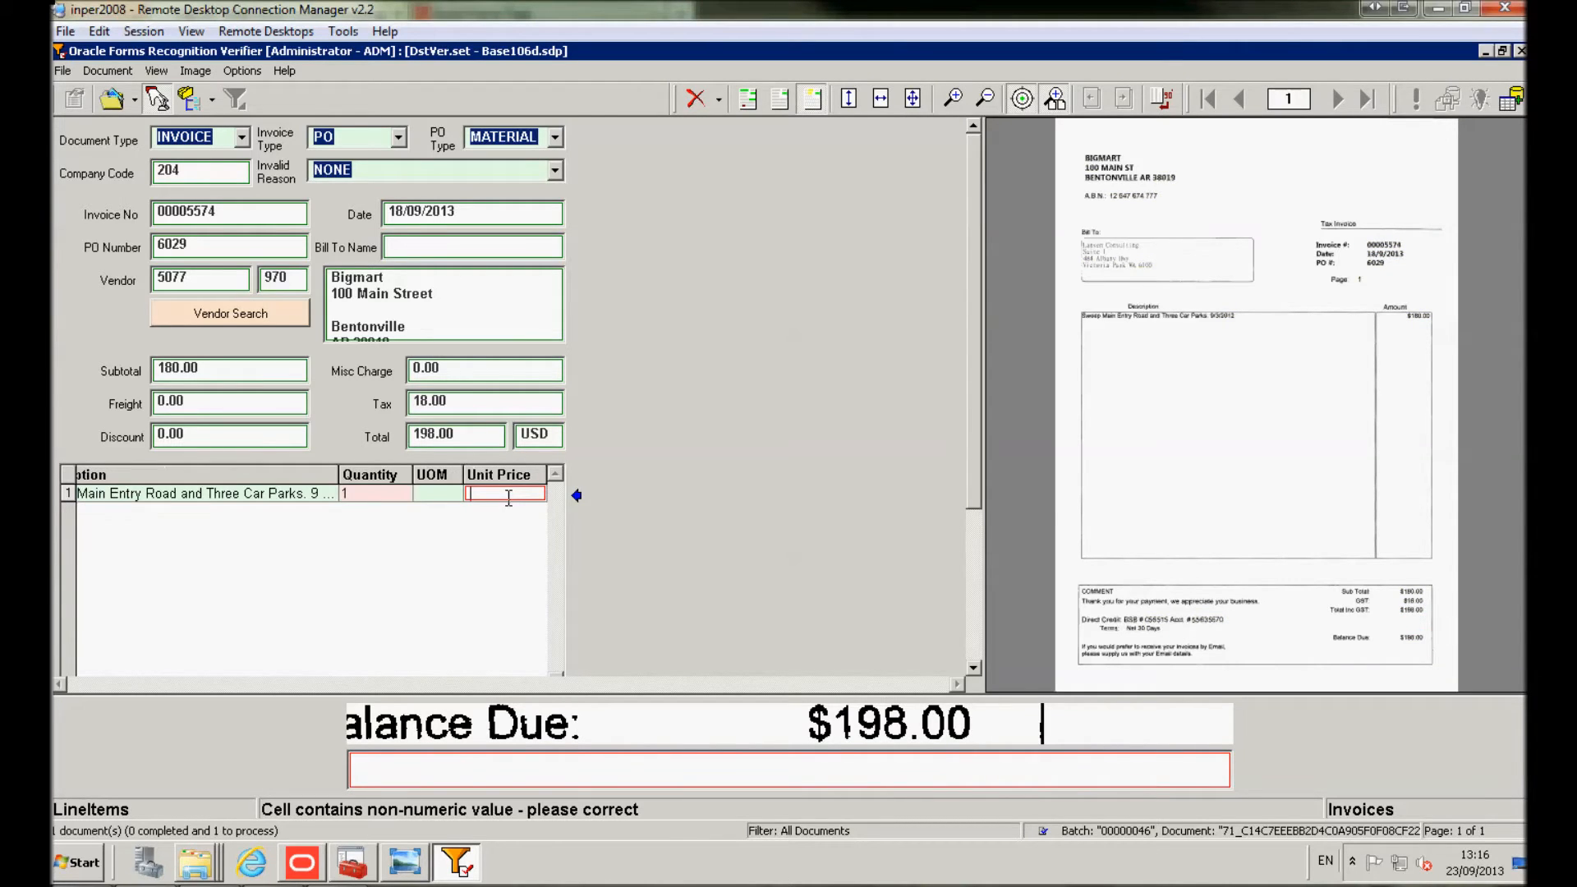
{"action": "key", "text": "F1"}
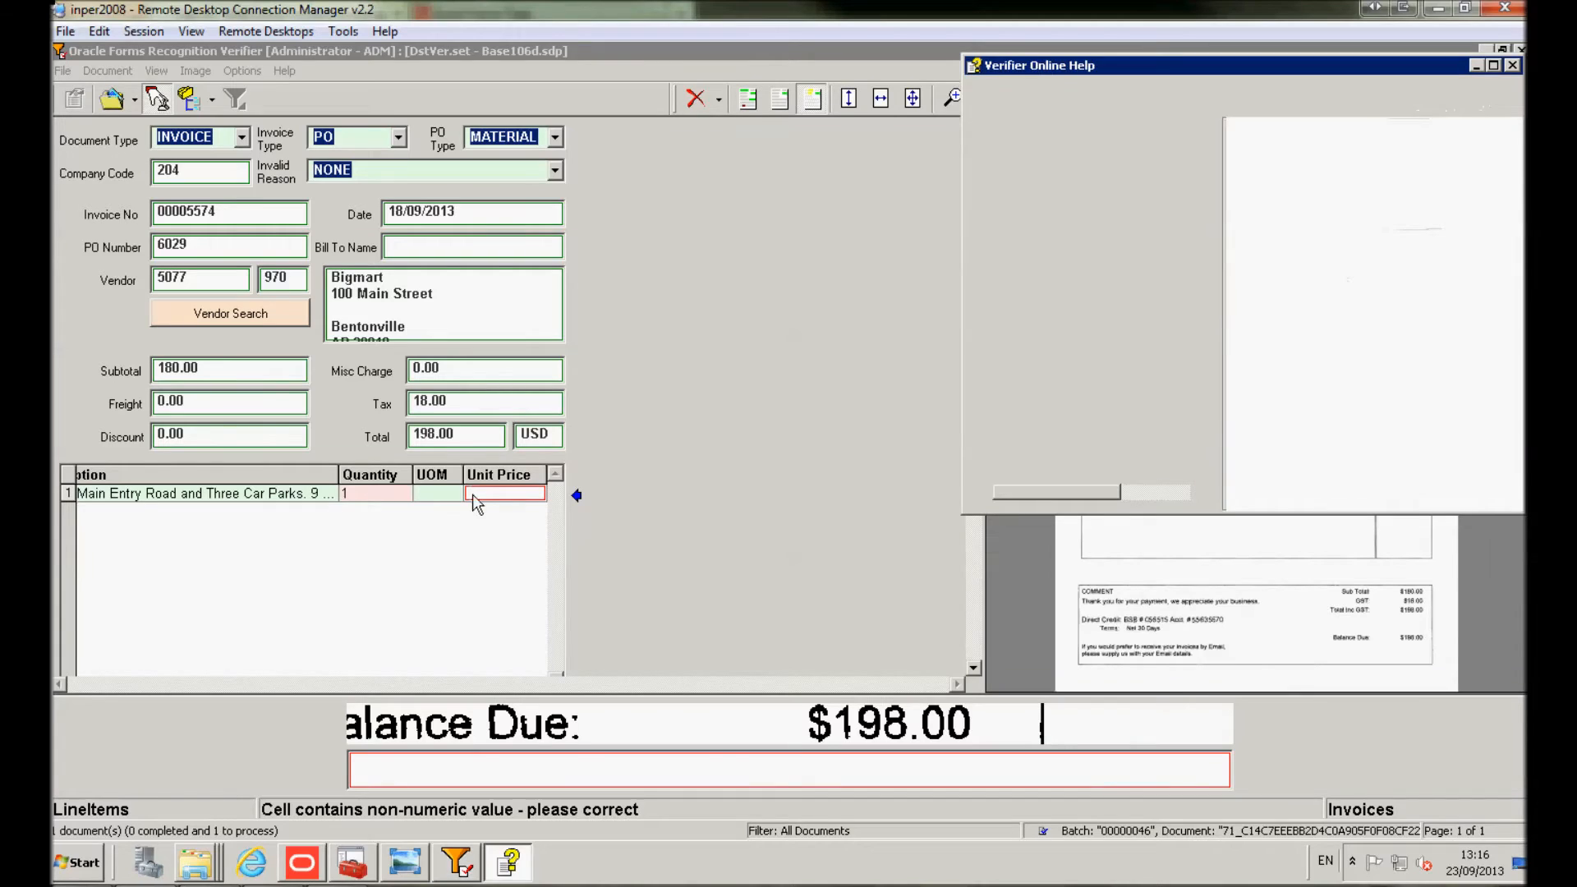
{"action": "left_click", "coordinate": [474, 497]}
{"action": "type", "text": "180"}
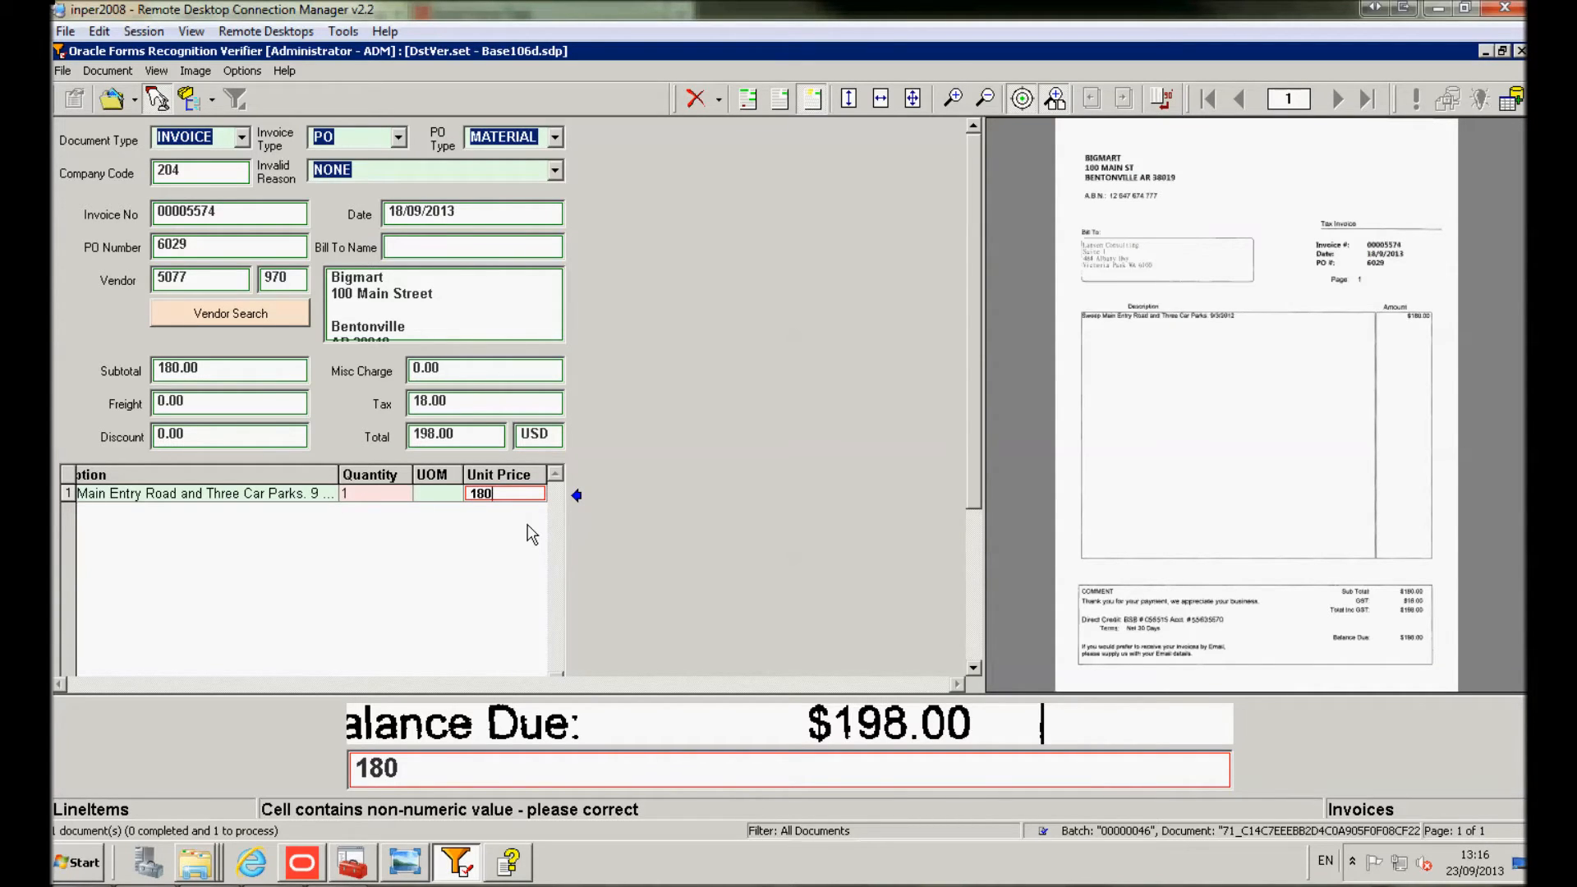
{"action": "key", "text": "Return"}
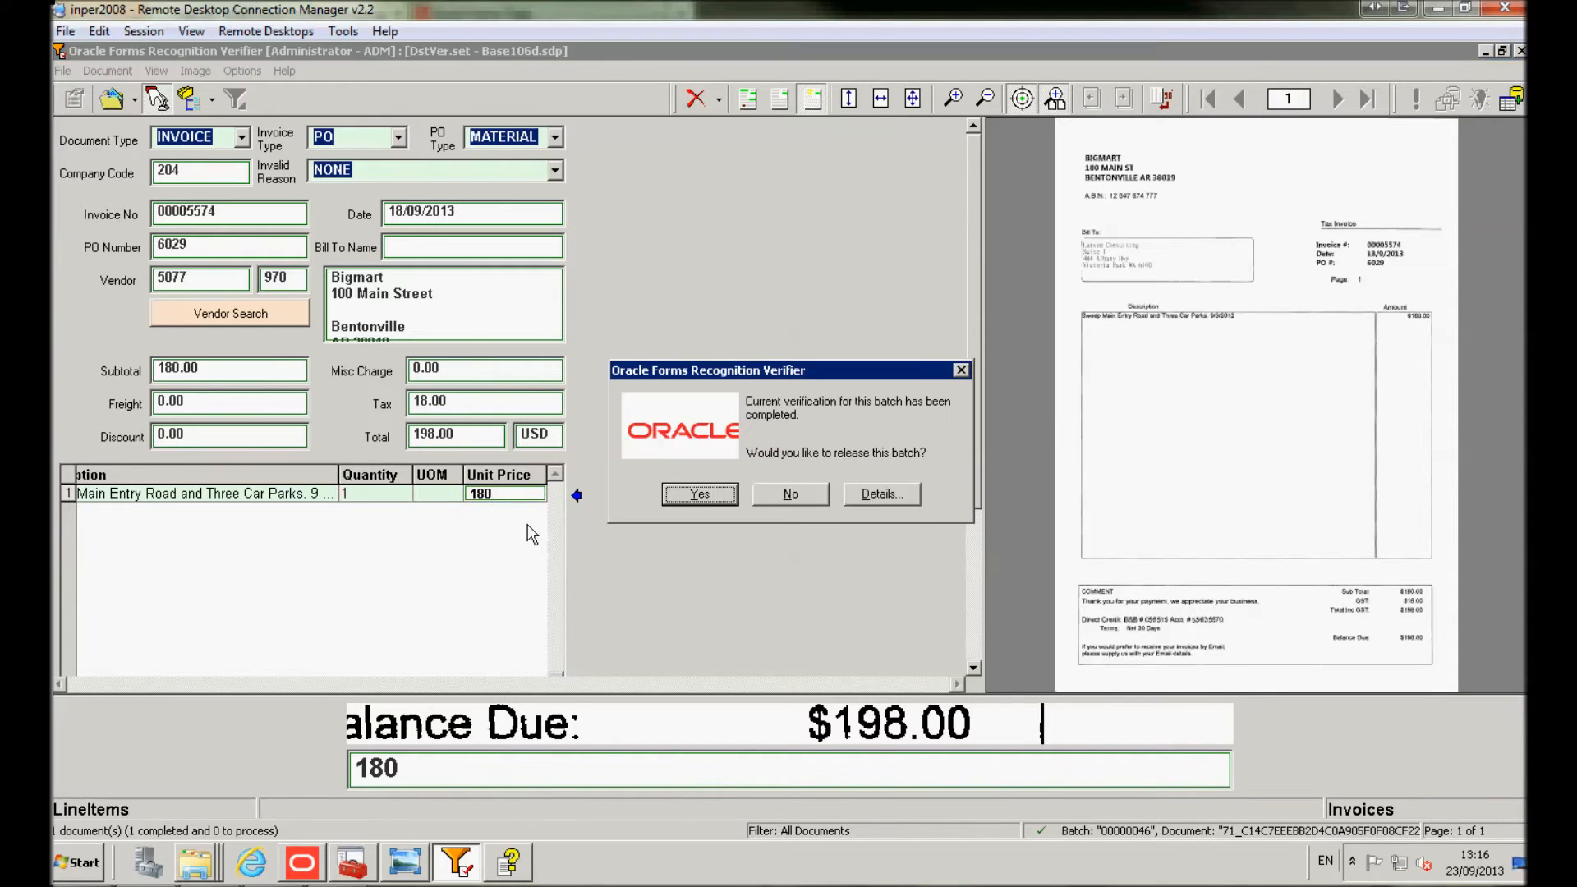
{"action": "left_click", "coordinate": [698, 494]}
{"action": "left_click", "coordinate": [944, 519]}
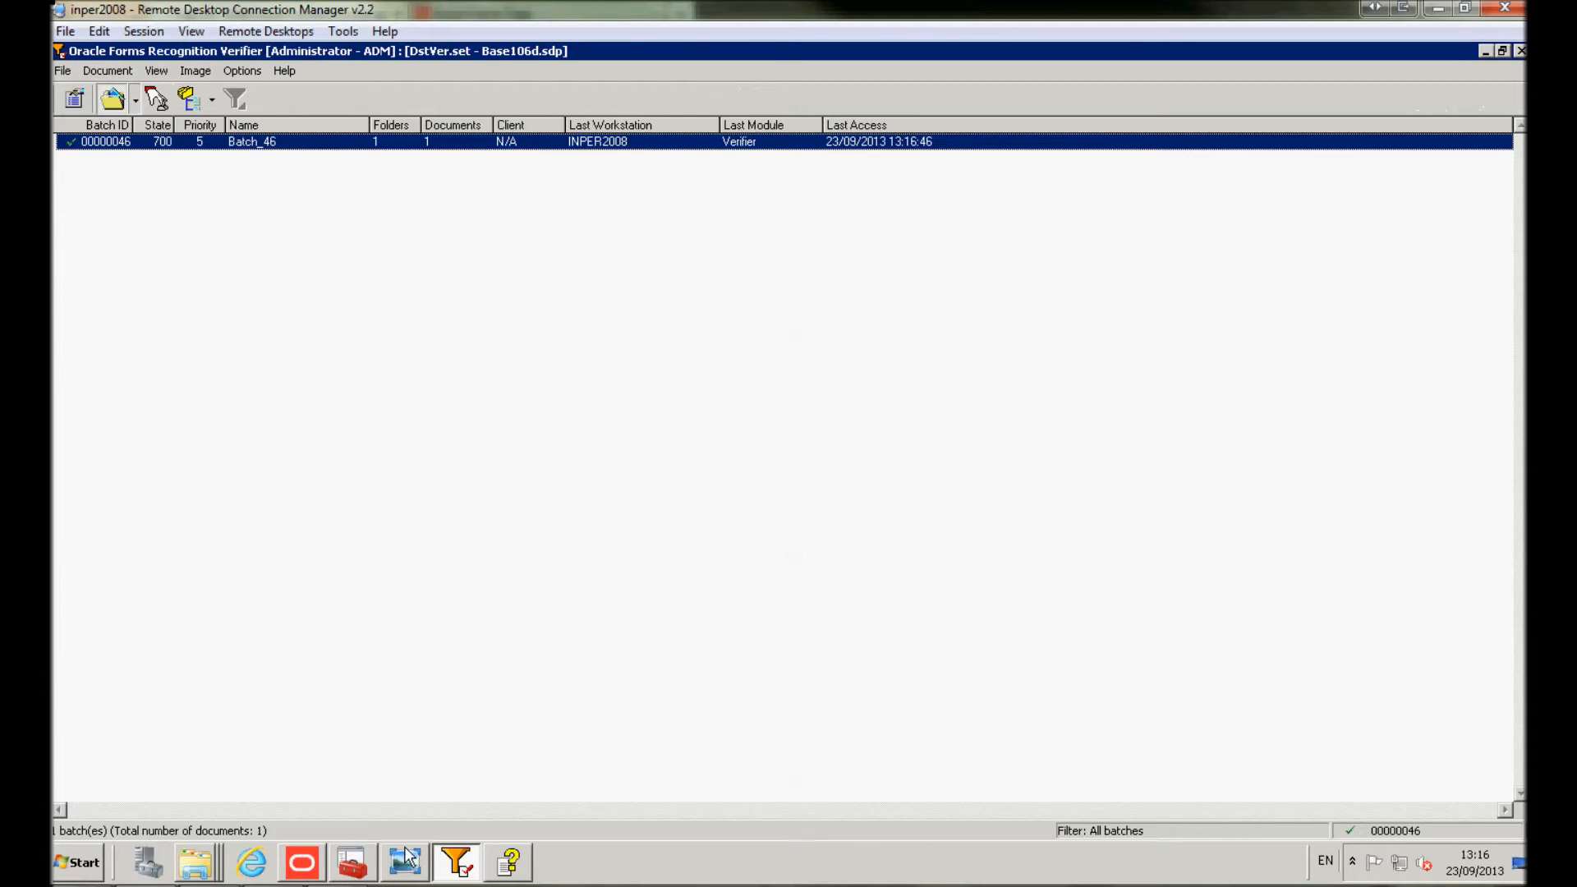
Check the Invoices workflow statistics and confirm batch 00000046 is now at state 800
{"action": "left_click", "coordinate": [353, 864]}
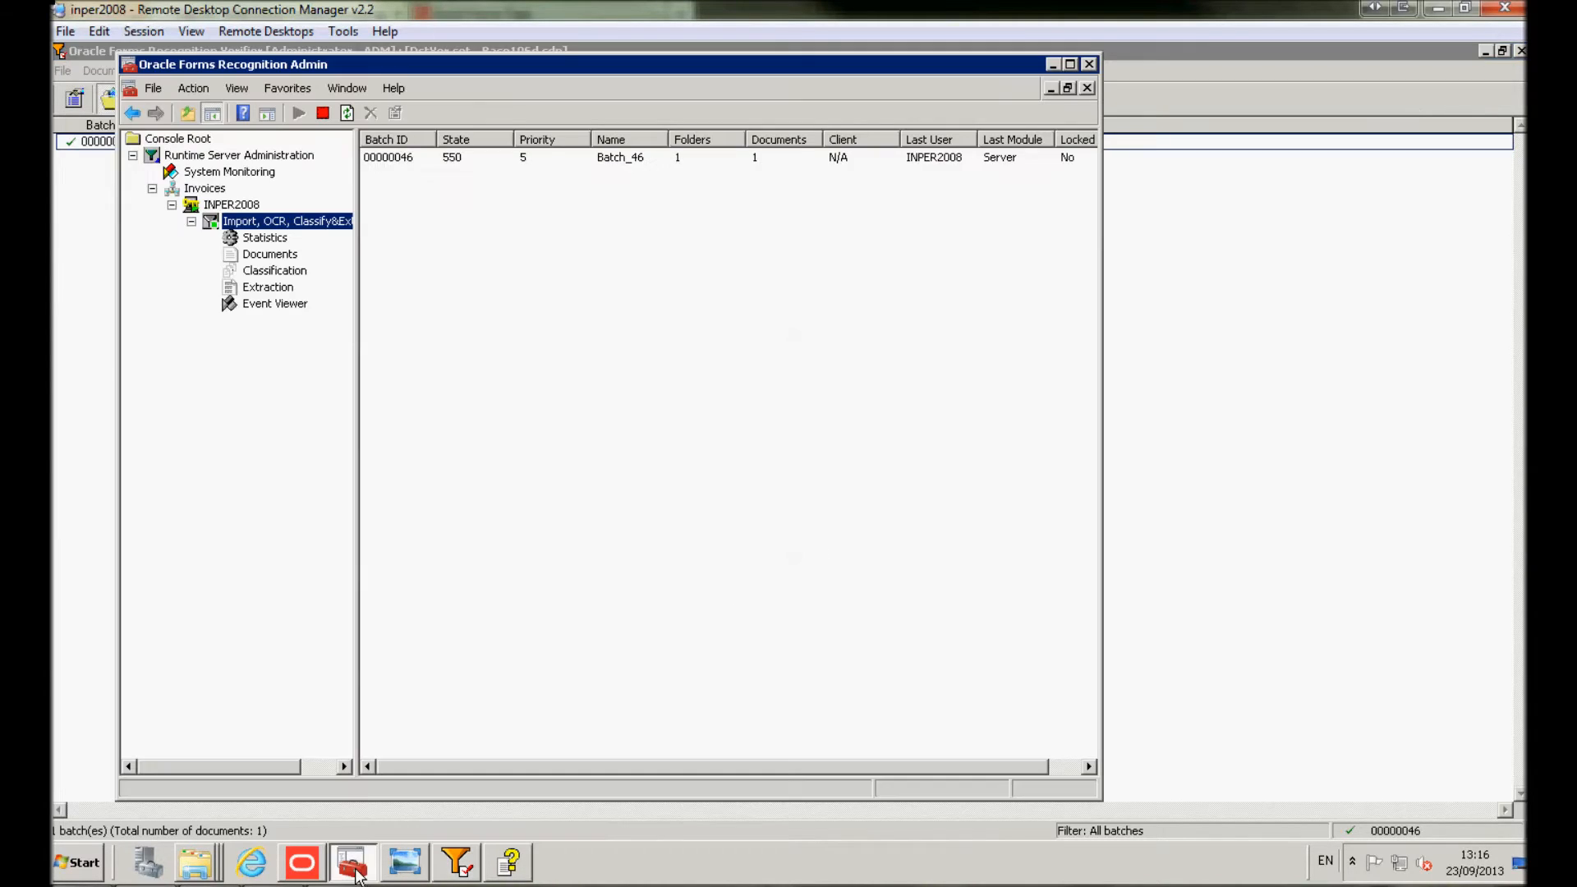
{"action": "left_click", "coordinate": [261, 241]}
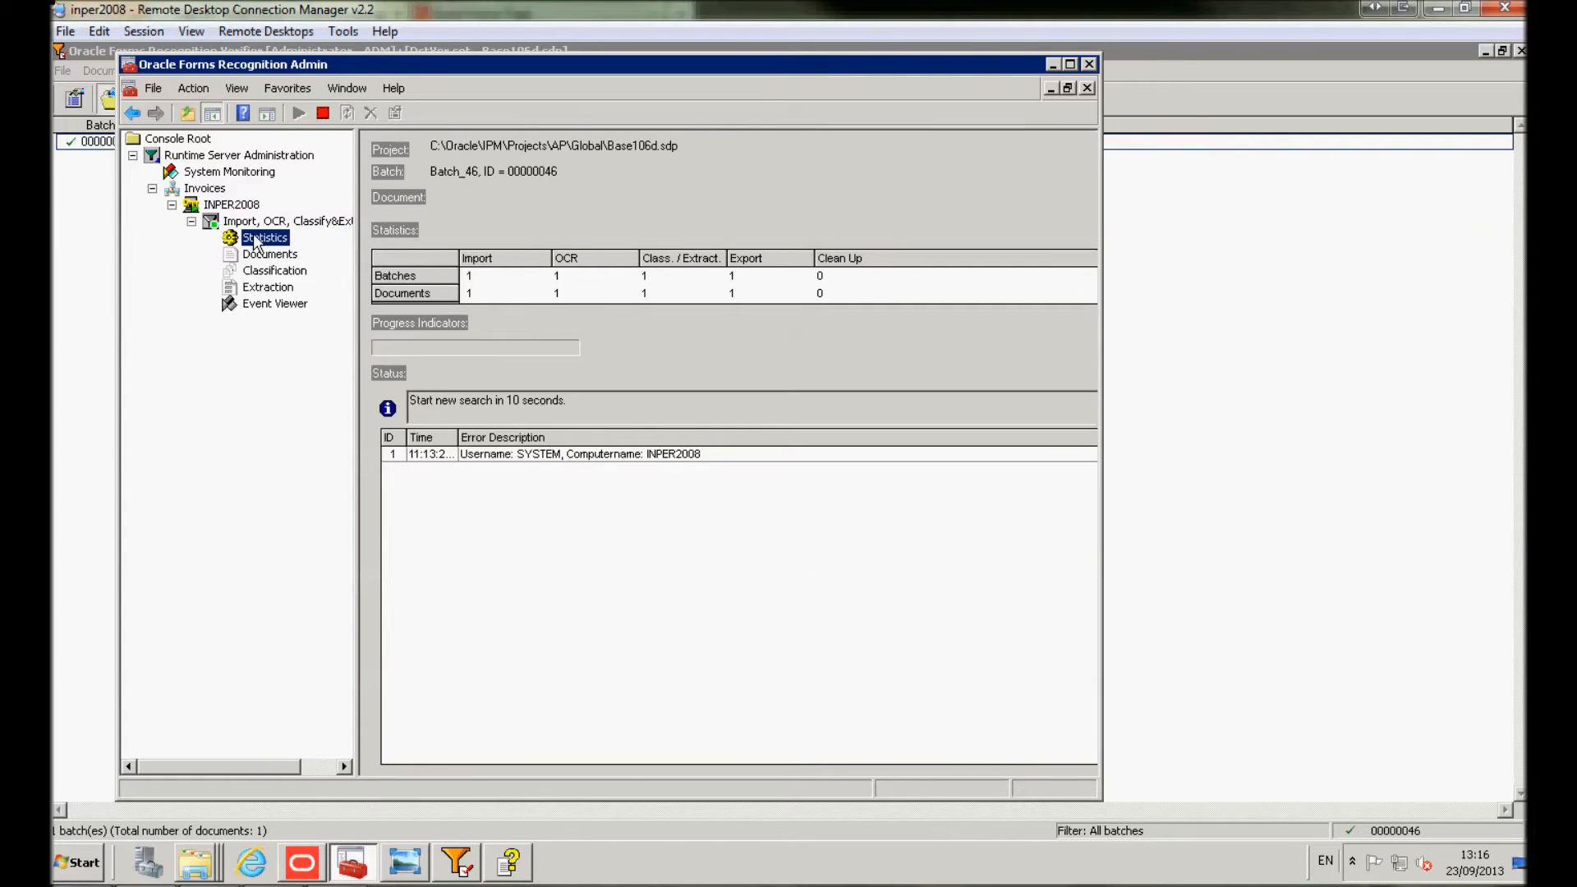
{"action": "left_click", "coordinate": [255, 225]}
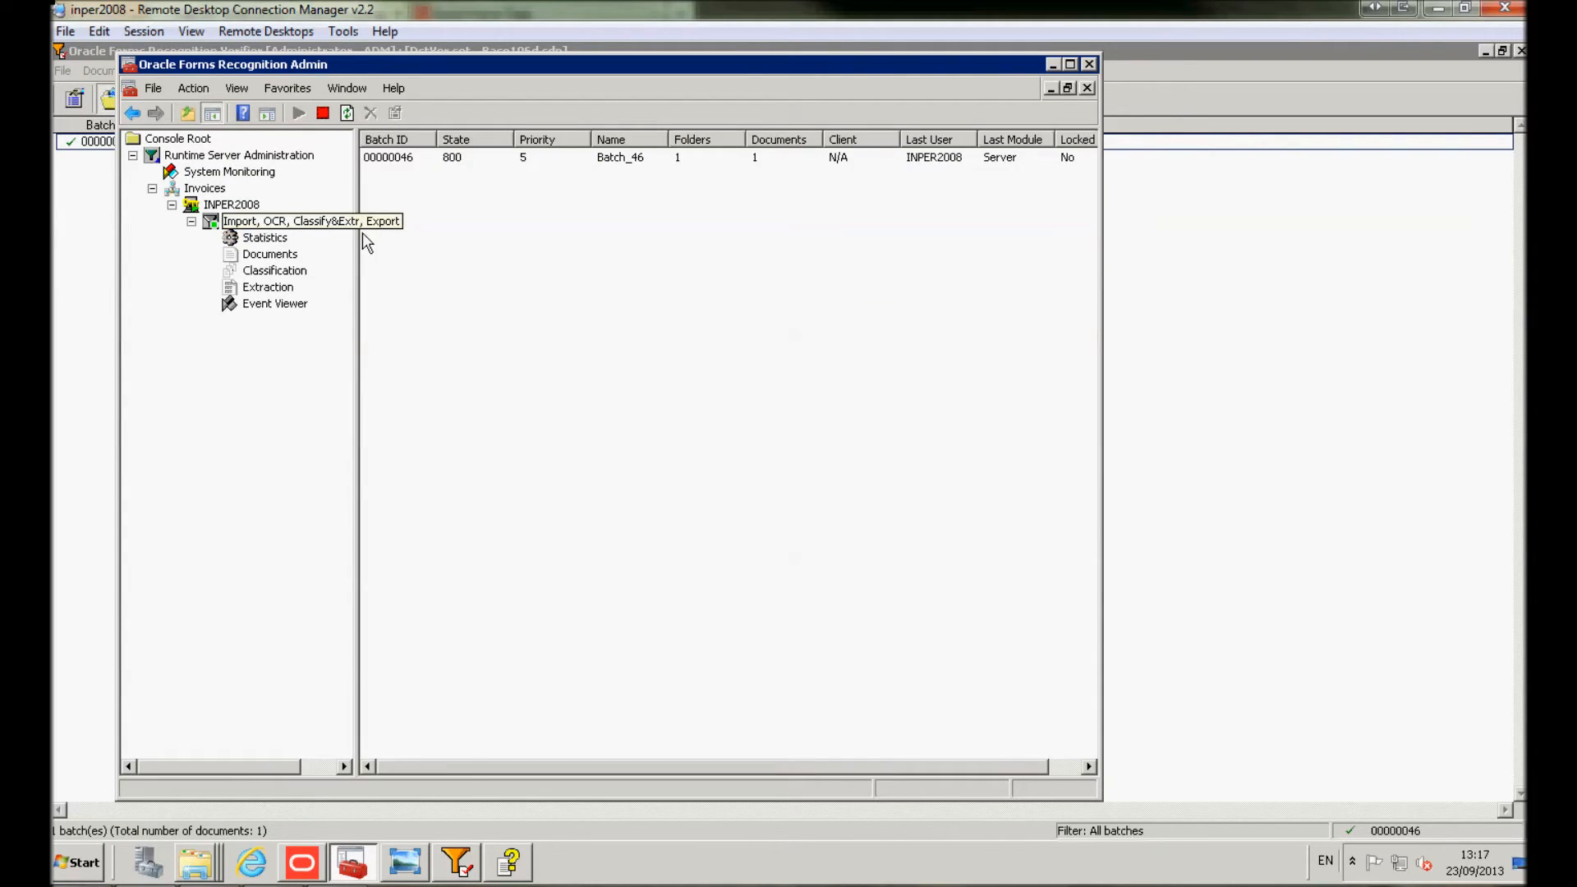
{"action": "left_click", "coordinate": [406, 159]}
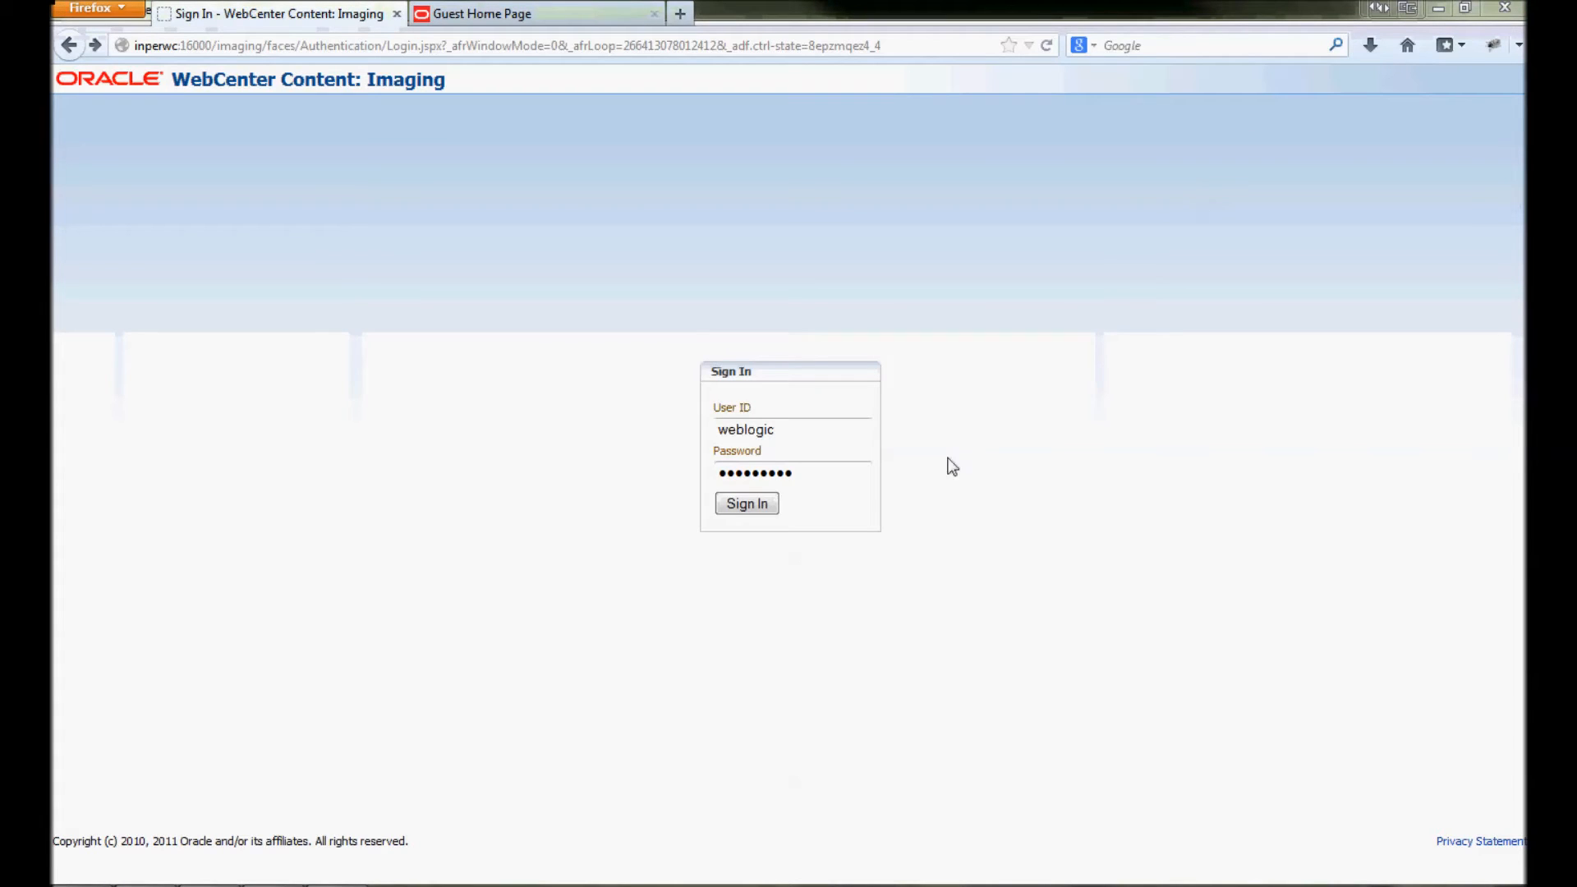
Sign in to Imaging, run FindInvoices, and open document 24.IPM_007908 in the viewer
{"action": "left_click", "coordinate": [769, 504]}
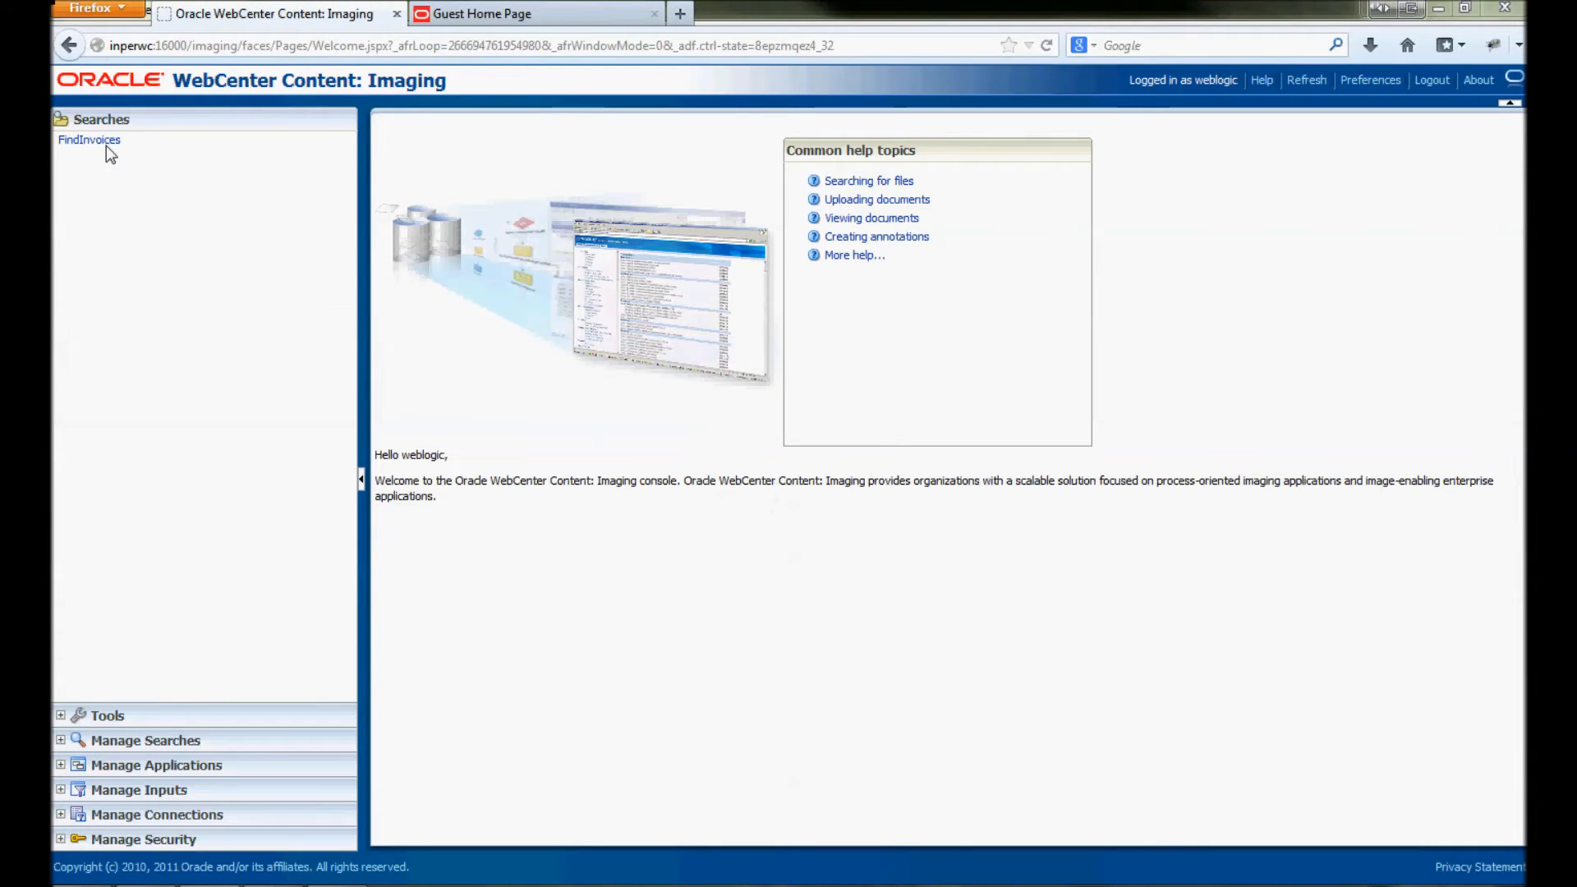
{"action": "left_click", "coordinate": [109, 155]}
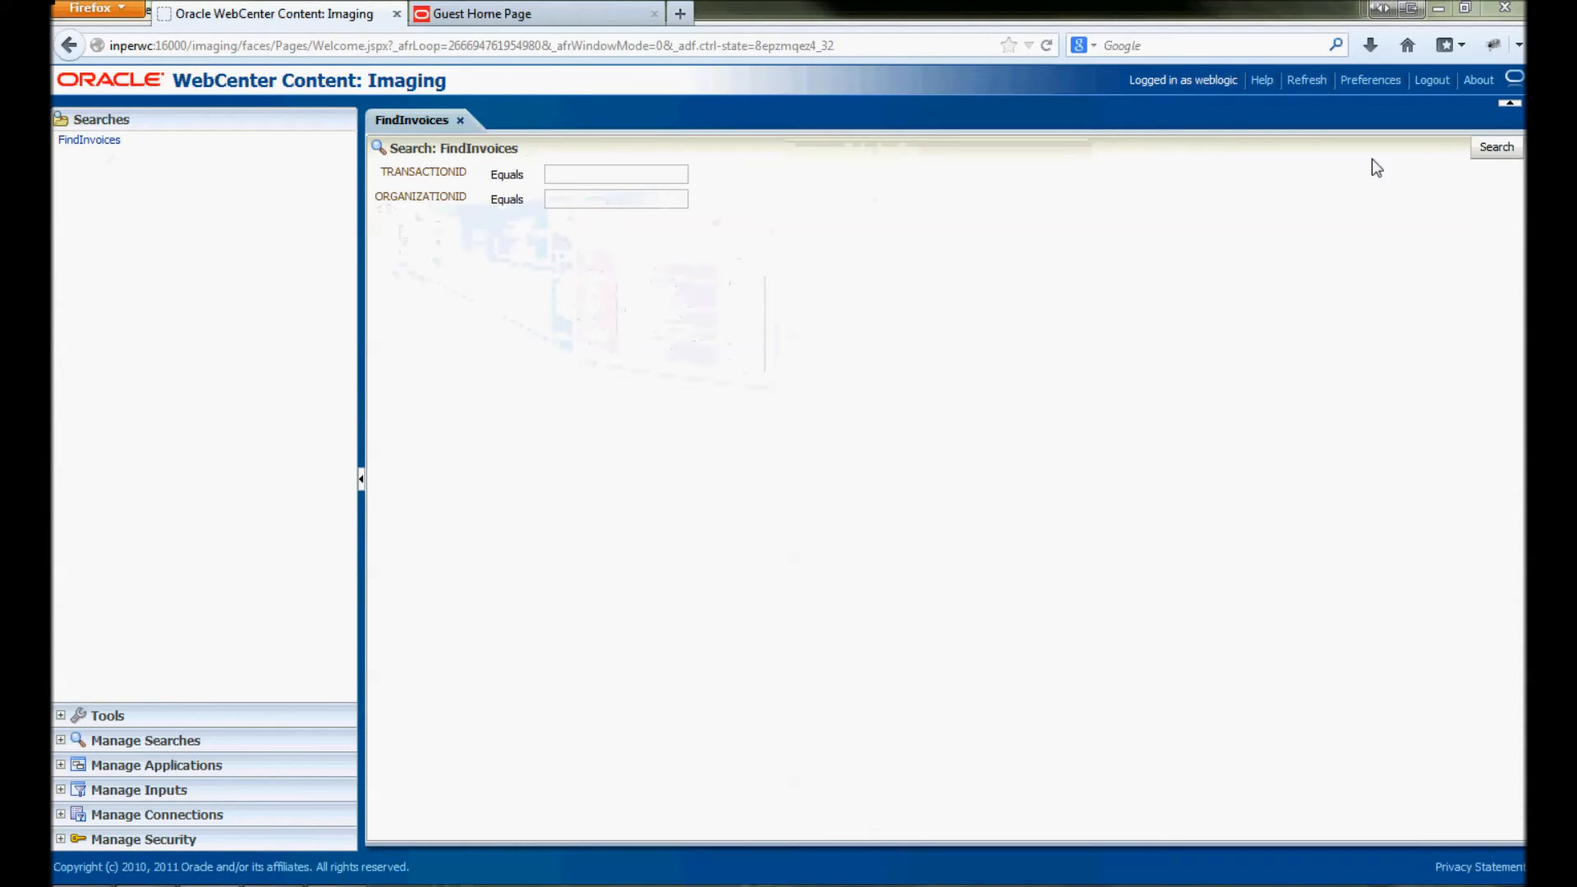
{"action": "left_click", "coordinate": [1478, 151]}
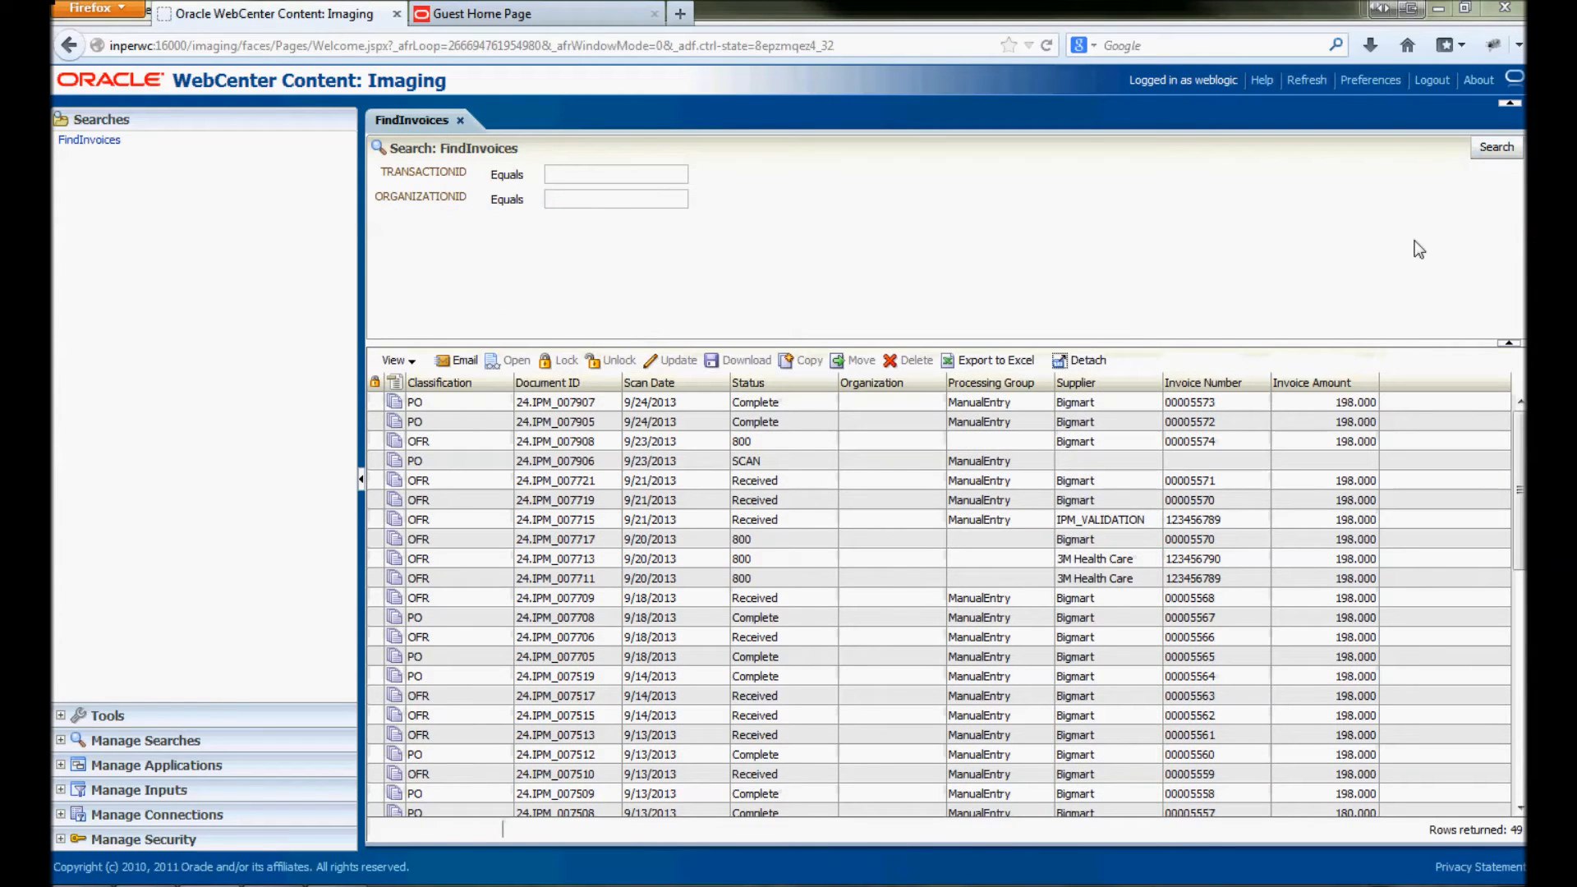
{"action": "left_click", "coordinate": [1209, 443]}
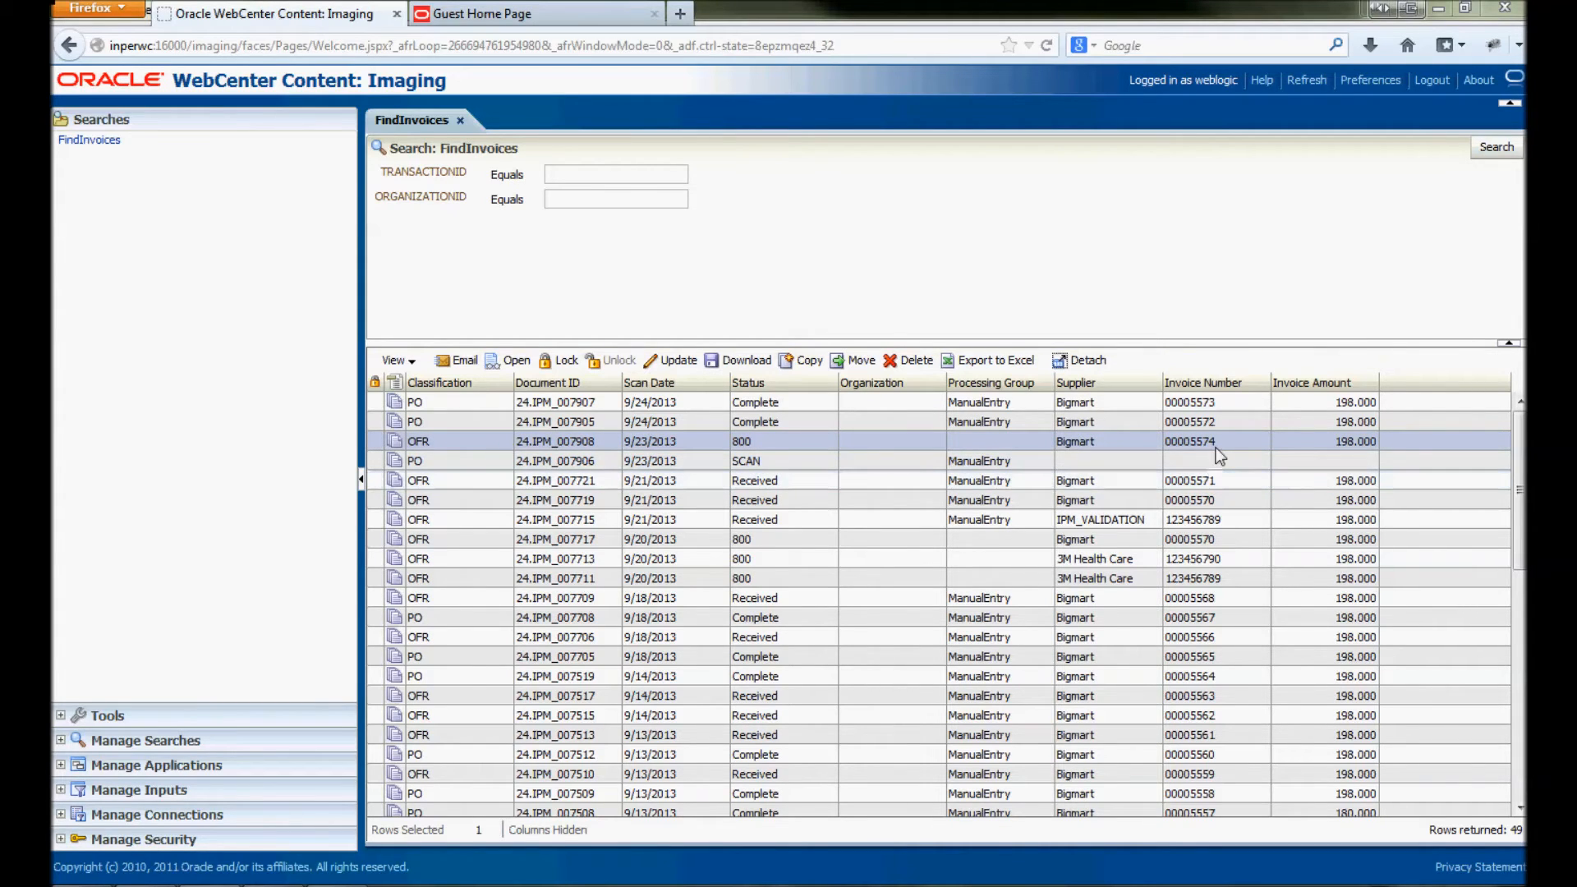
{"action": "left_click", "coordinate": [395, 458]}
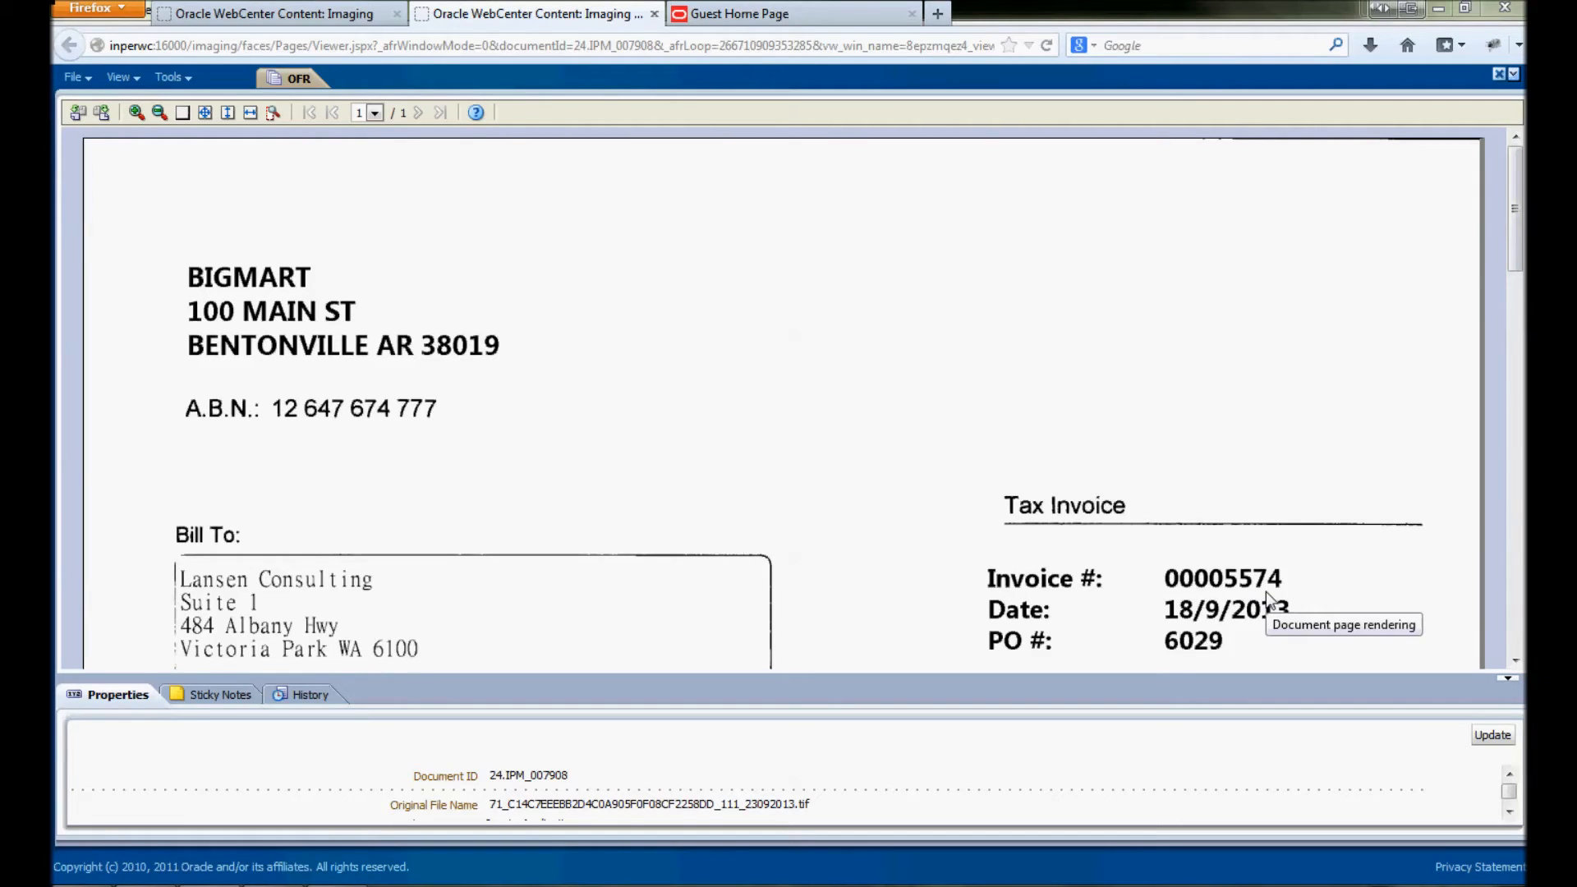
Return to the FindInvoices search results tab
{"action": "left_click", "coordinate": [364, 18]}
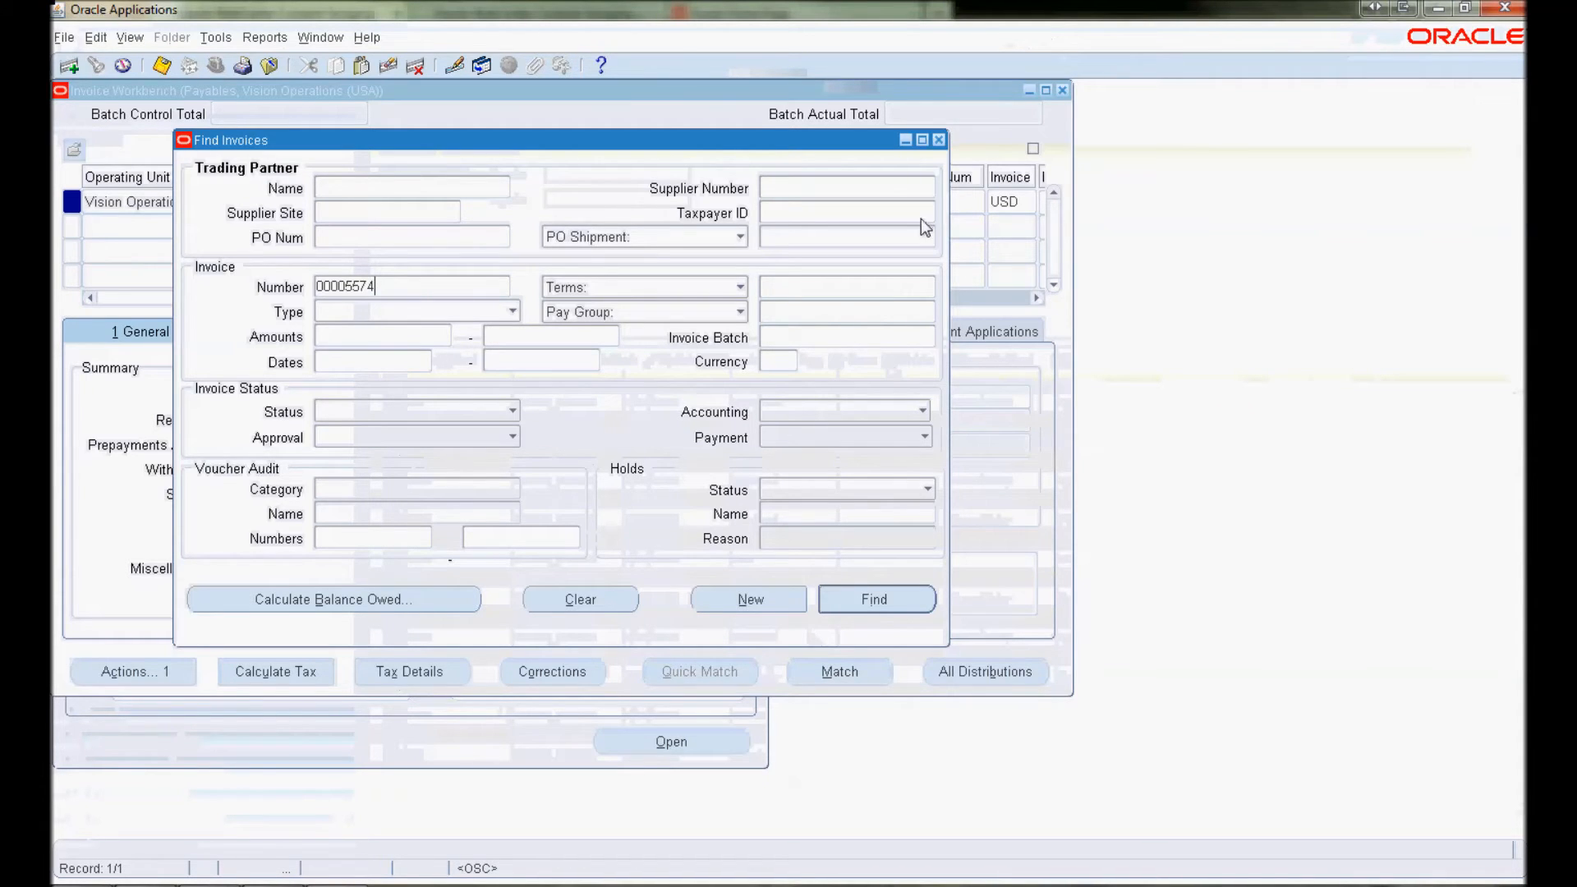
Submit a Payables Open Interface Import copied from a prior request and list request 5860096
{"action": "left_click", "coordinate": [939, 142]}
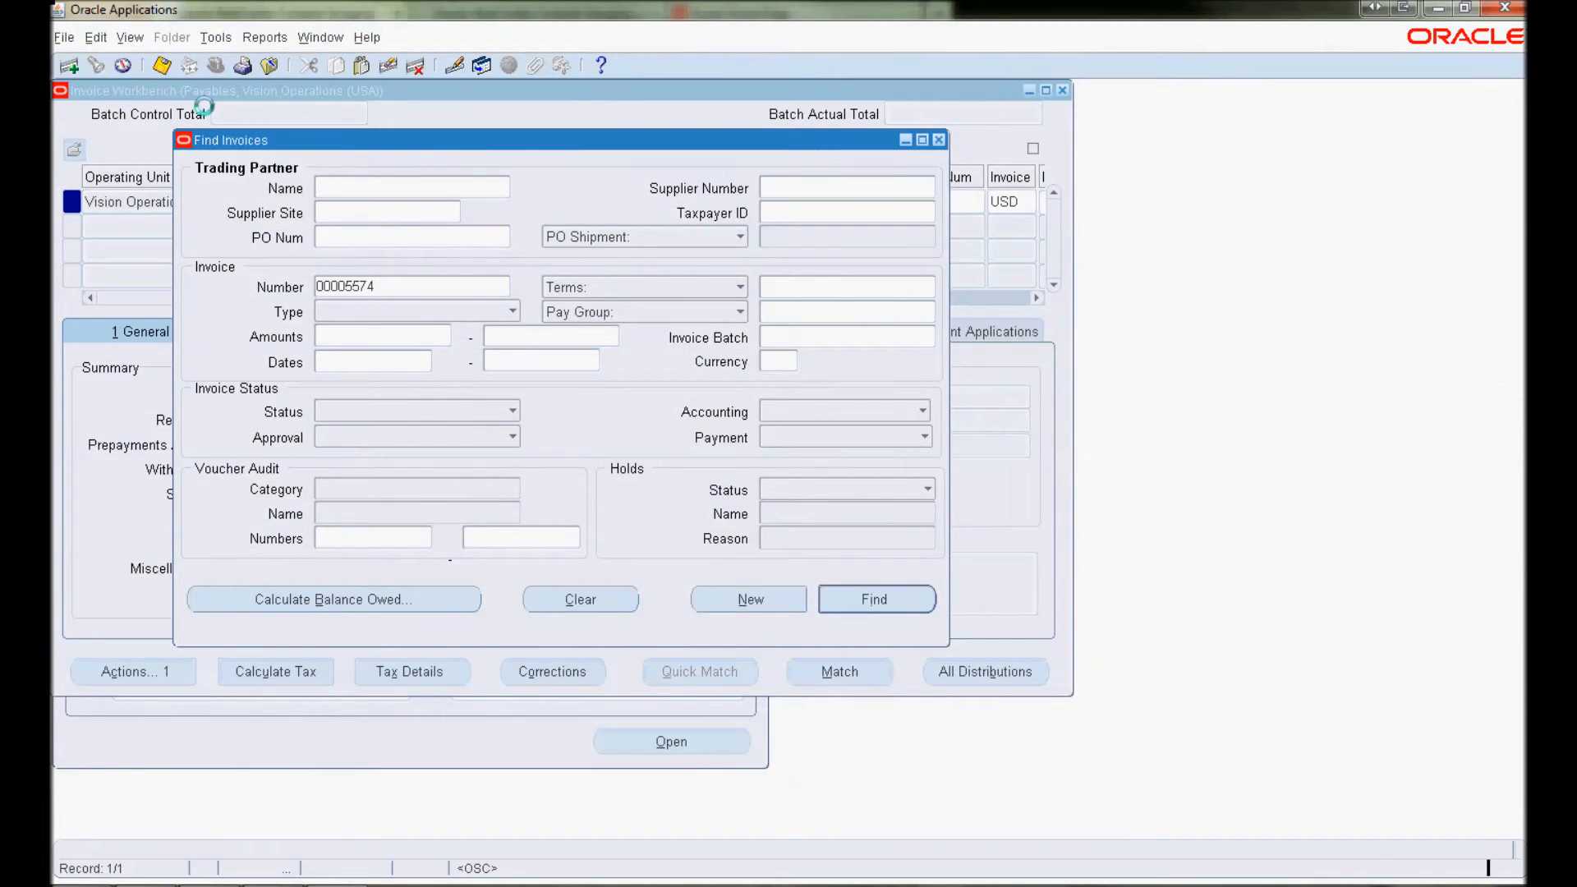
{"action": "left_click", "coordinate": [129, 37]}
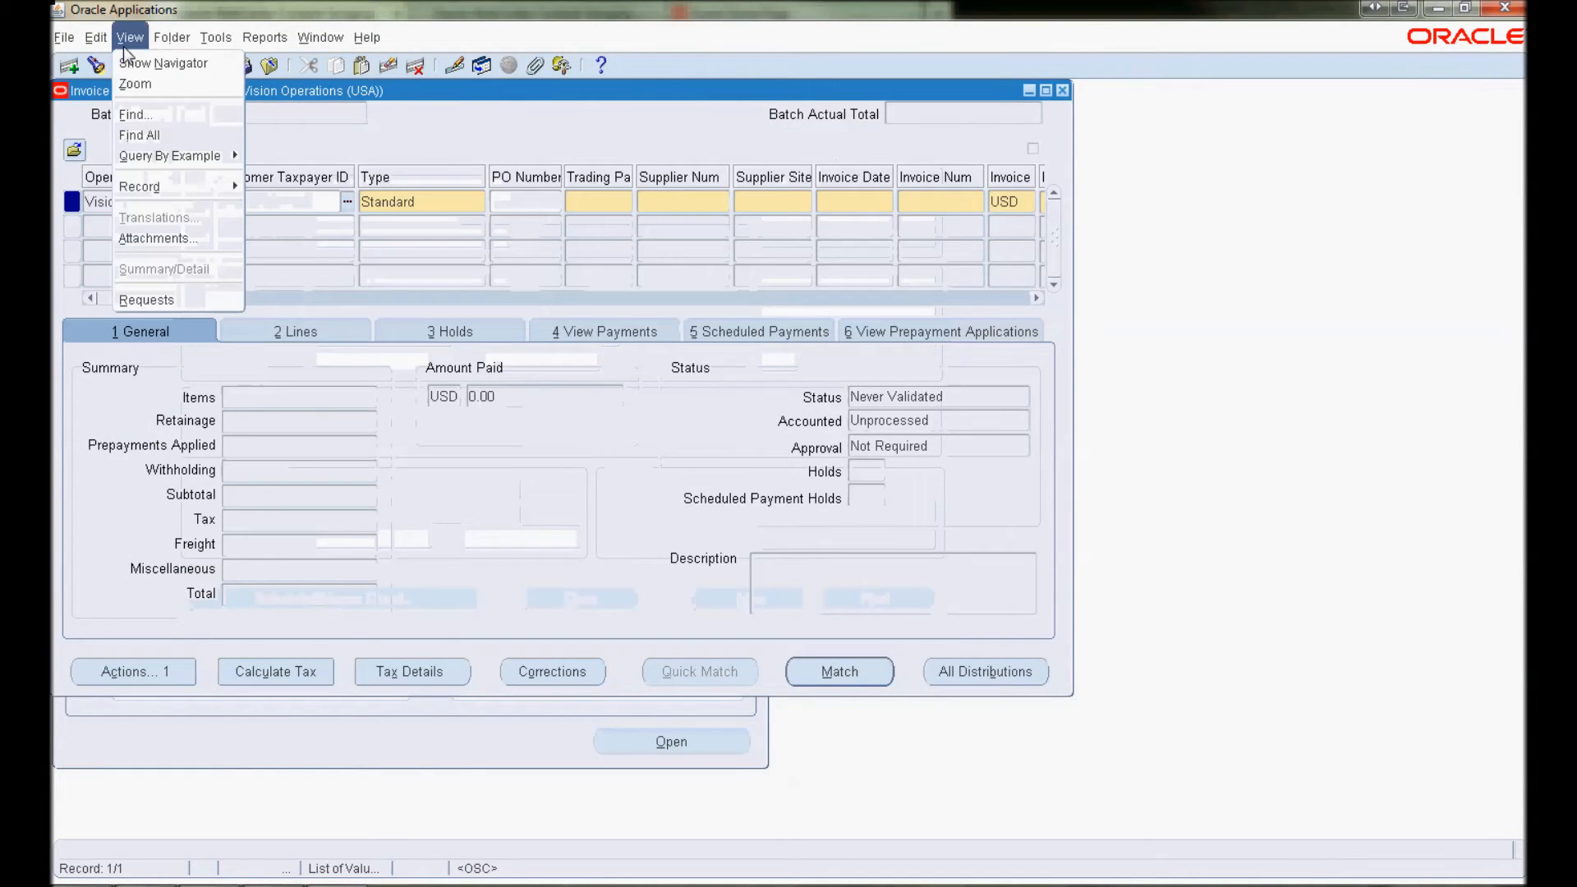
{"action": "left_click", "coordinate": [167, 294]}
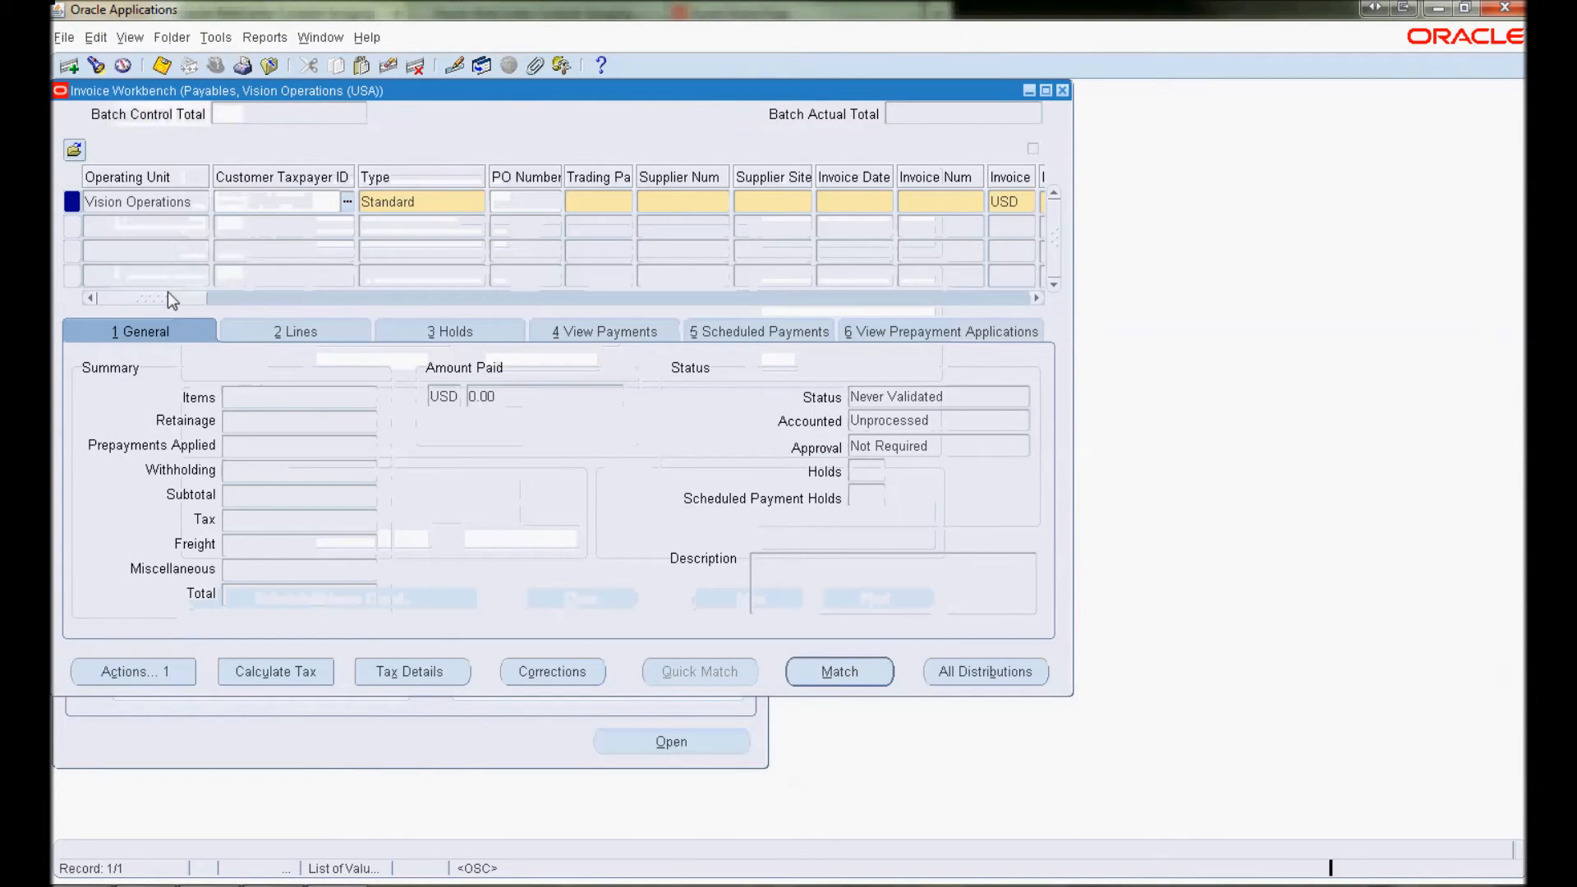
{"action": "left_click", "coordinate": [379, 532]}
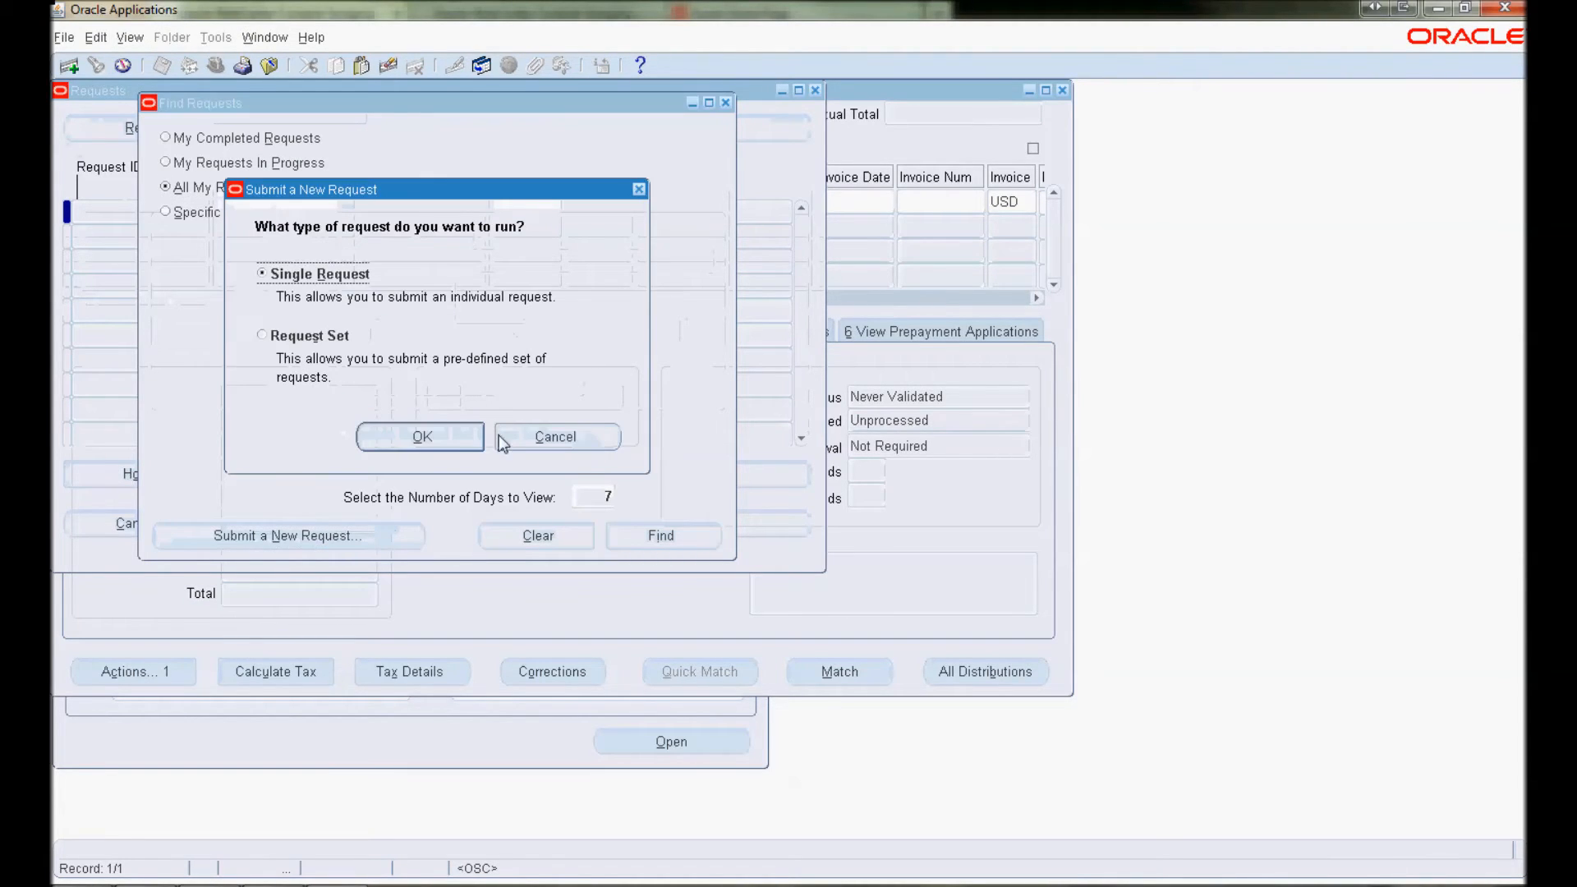
{"action": "left_click", "coordinate": [450, 435]}
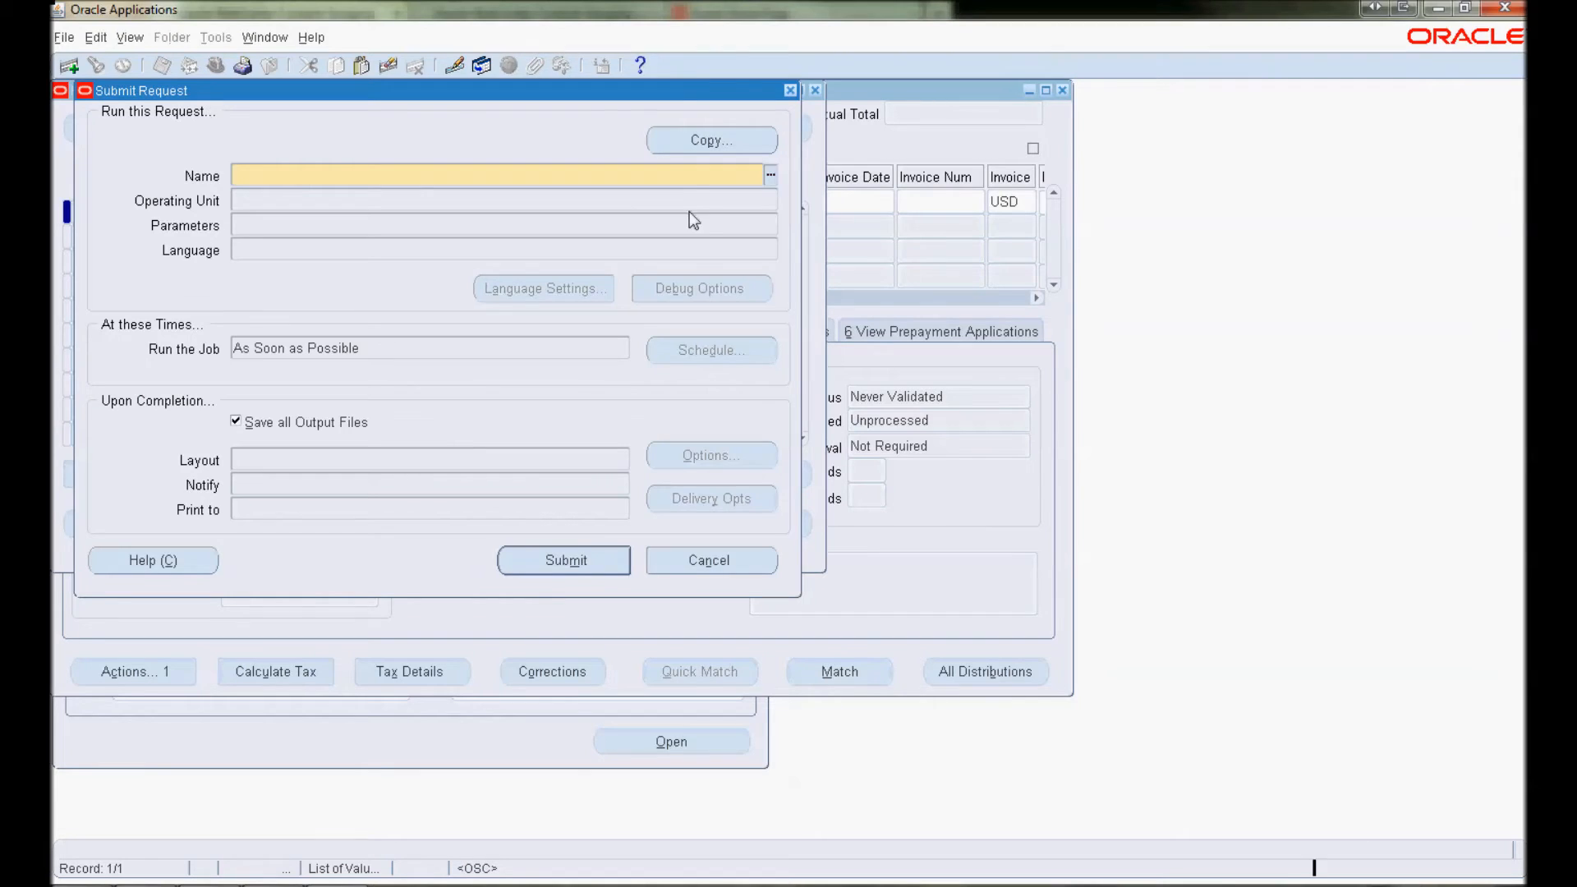
{"action": "left_click", "coordinate": [751, 145]}
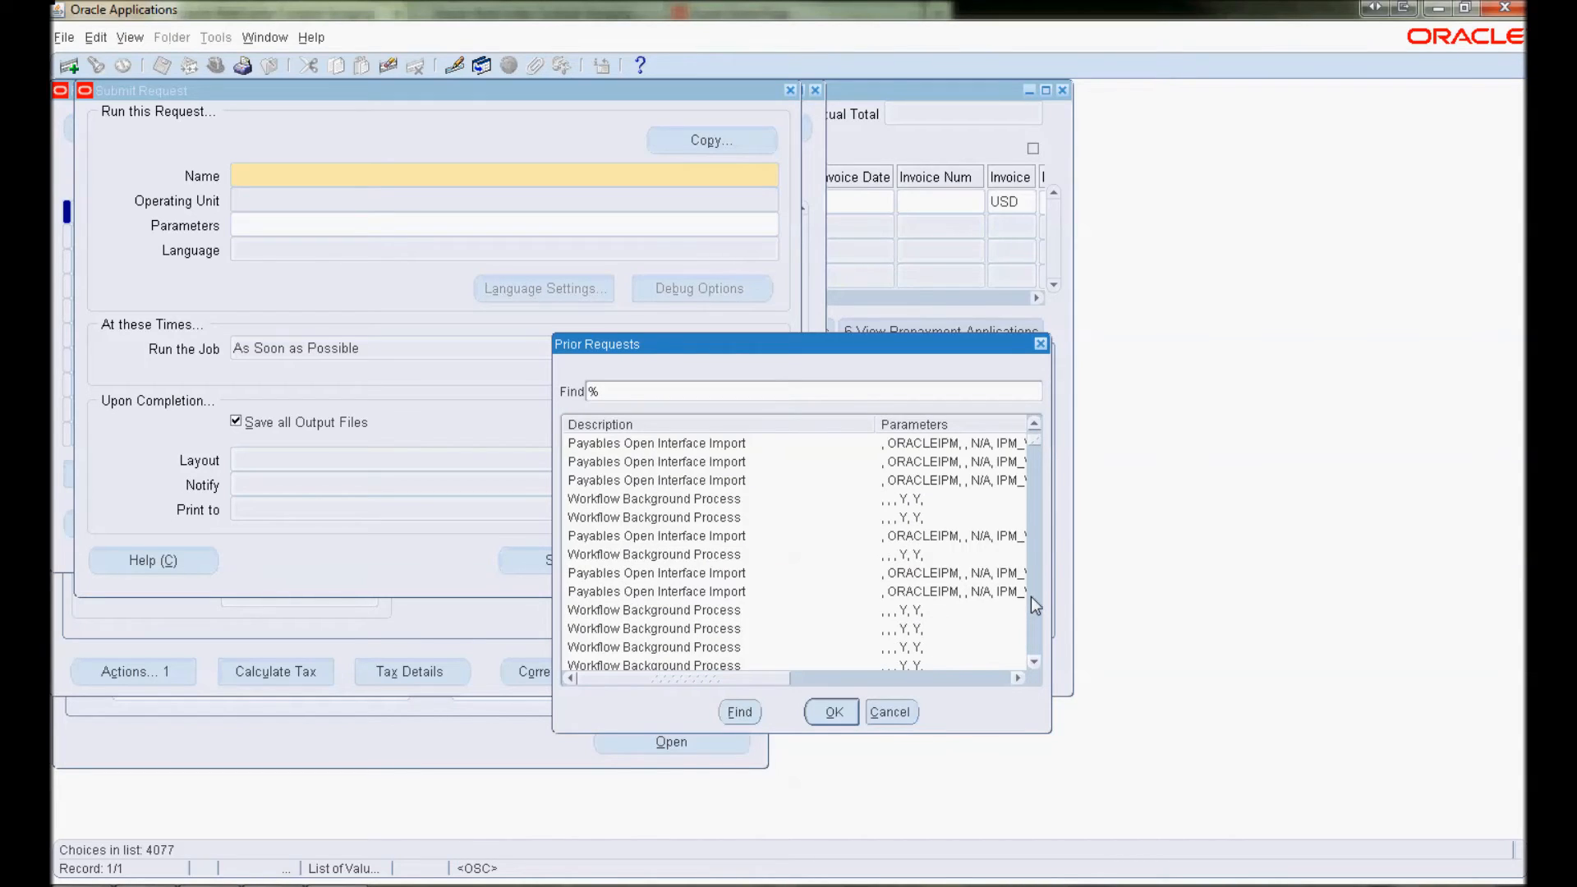
{"action": "left_click", "coordinate": [754, 471]}
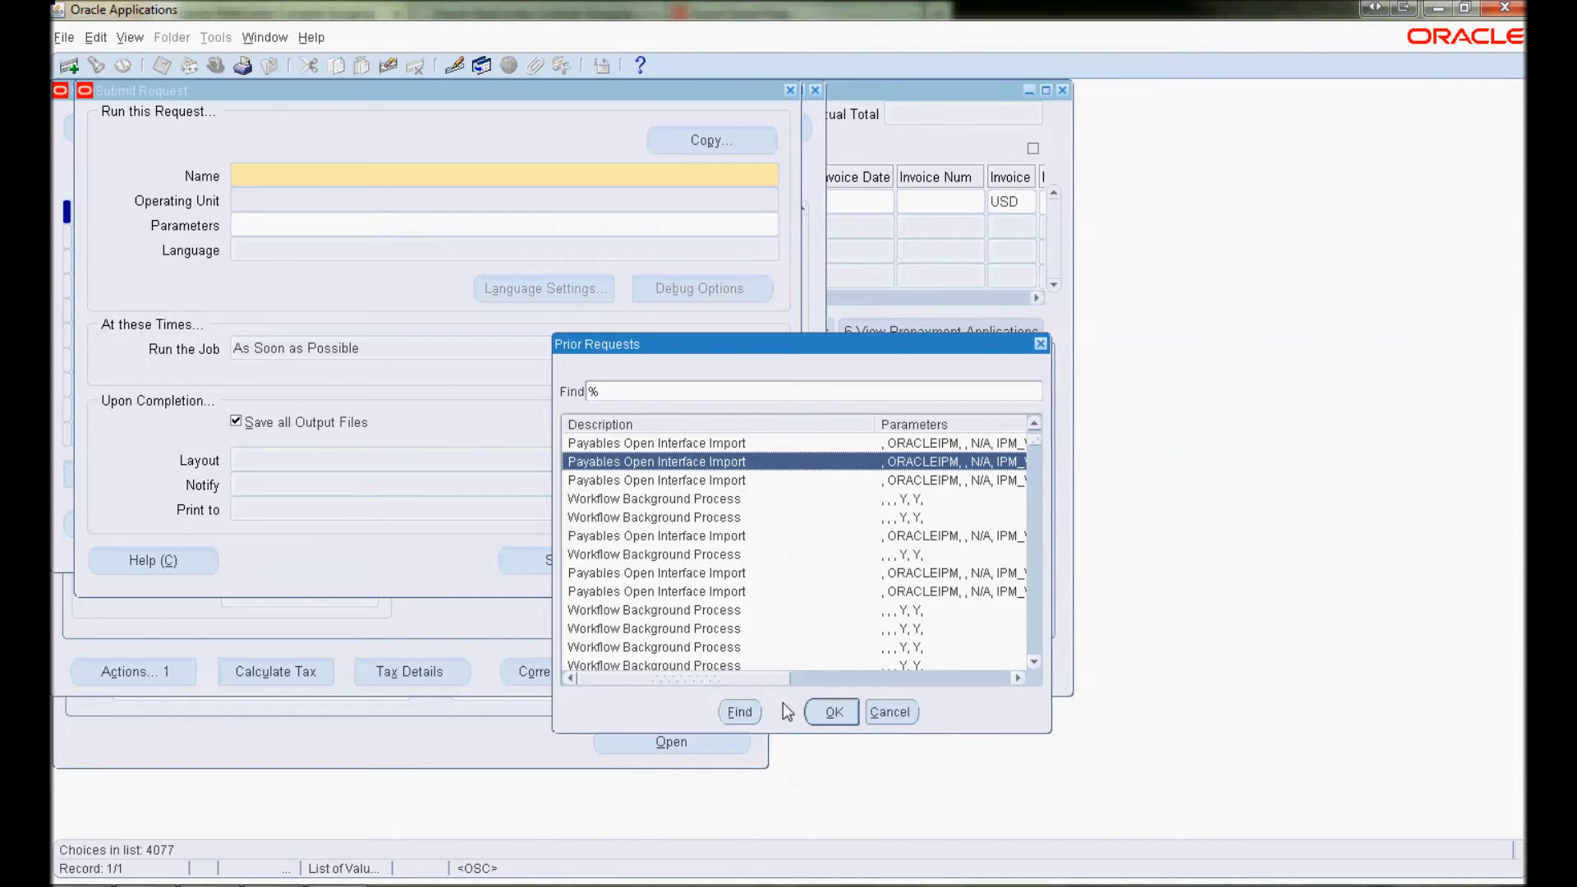
{"action": "left_click", "coordinate": [826, 710]}
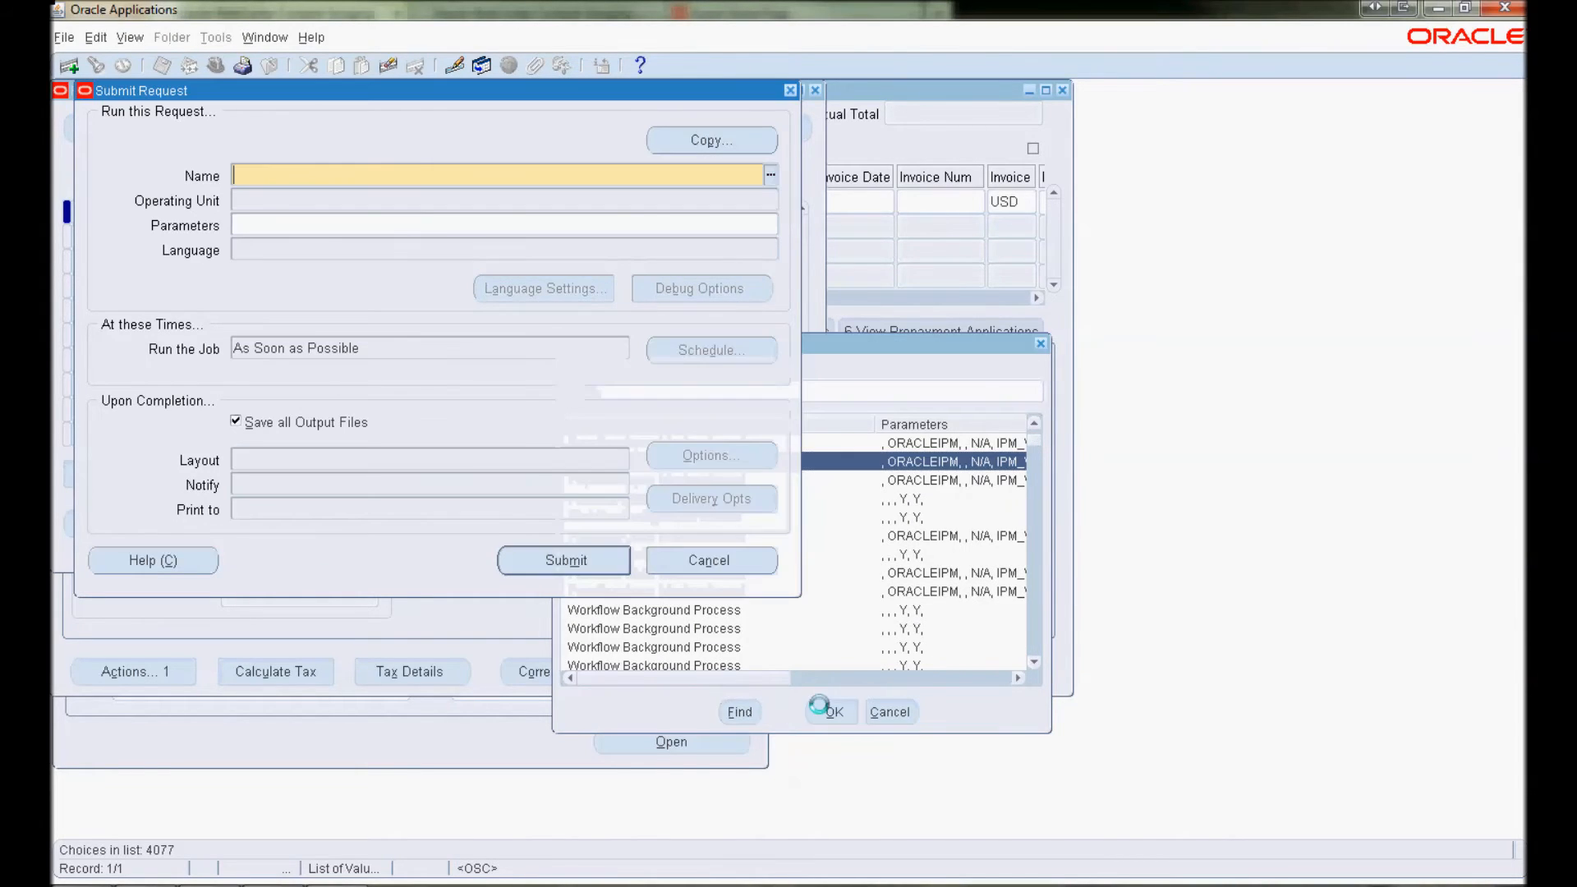
{"action": "left_click", "coordinate": [589, 563]}
{"action": "left_click", "coordinate": [846, 516]}
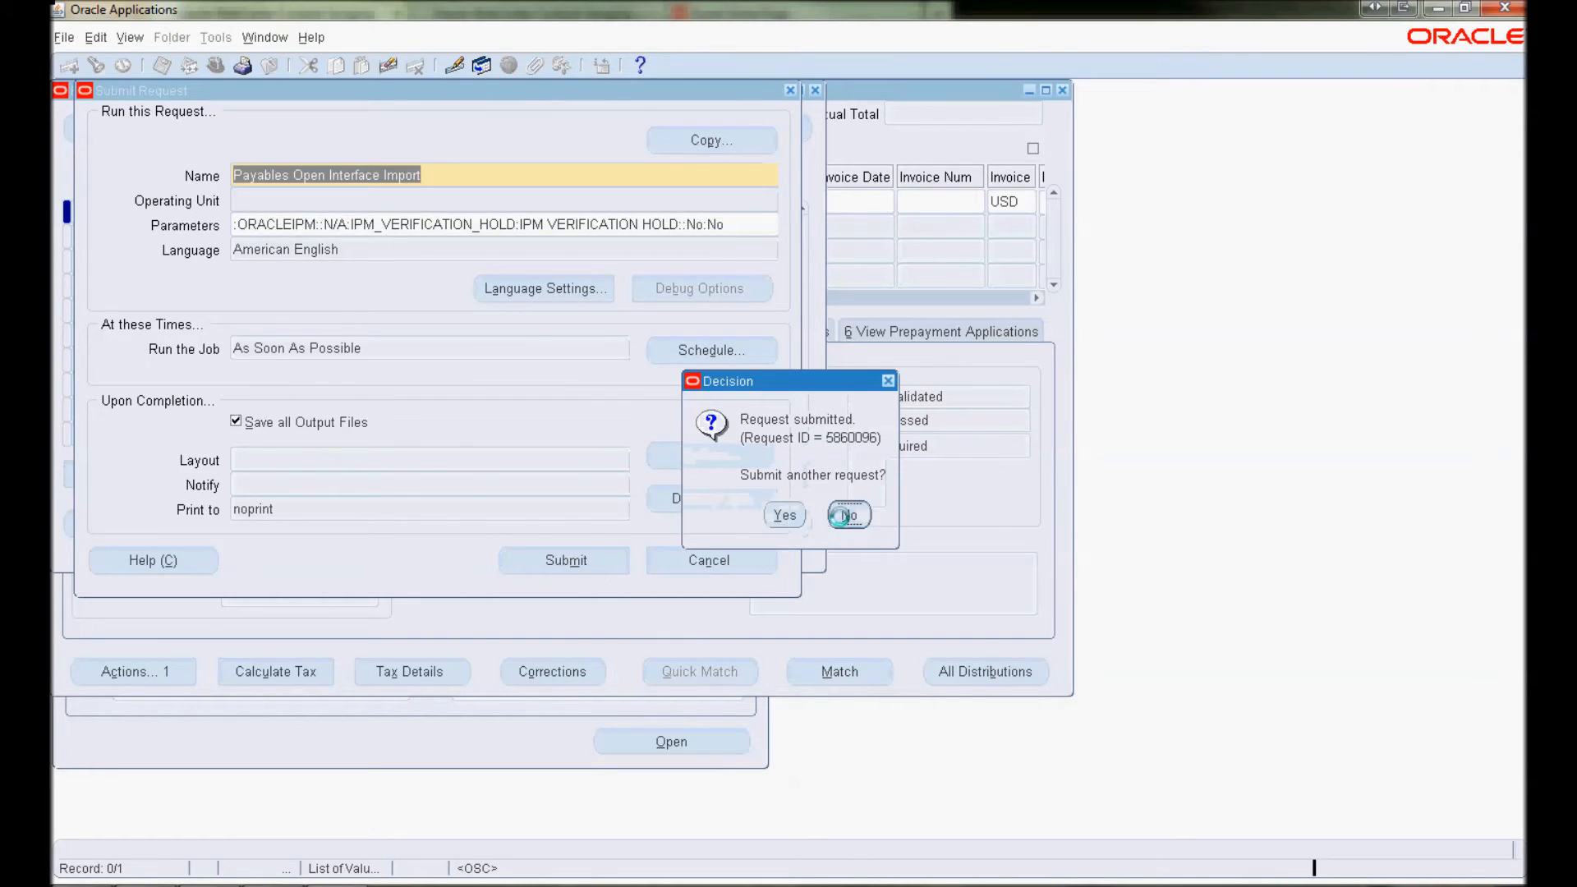
{"action": "left_click", "coordinate": [688, 547]}
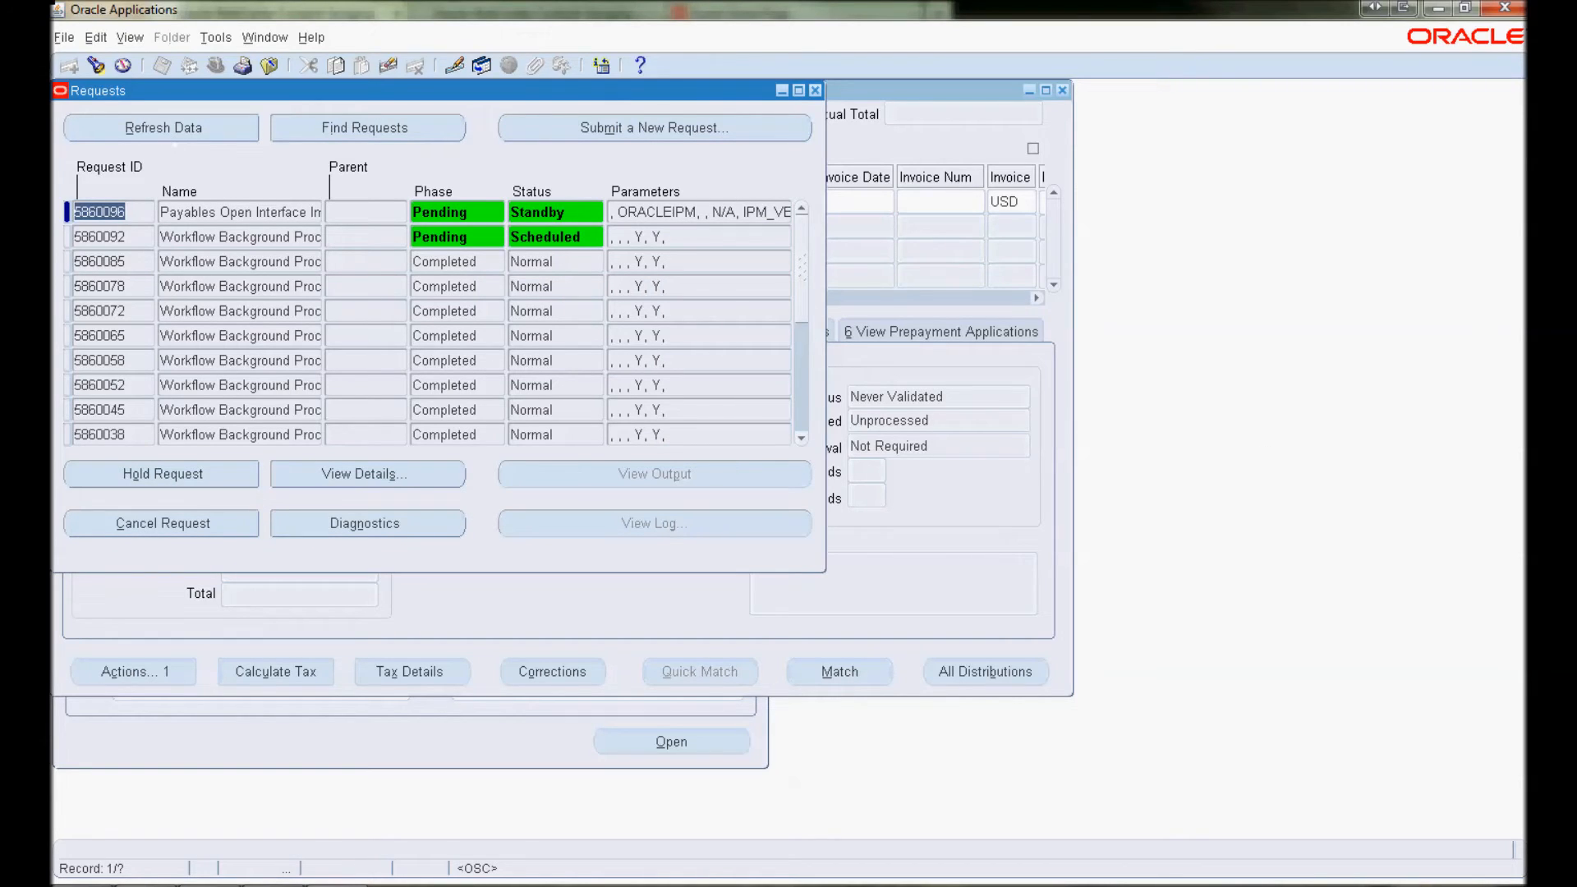
Refresh until request 5860096 completes, confirm invoice 00005574 in its output, then close the report
{"action": "key", "text": "alt+Tab"}
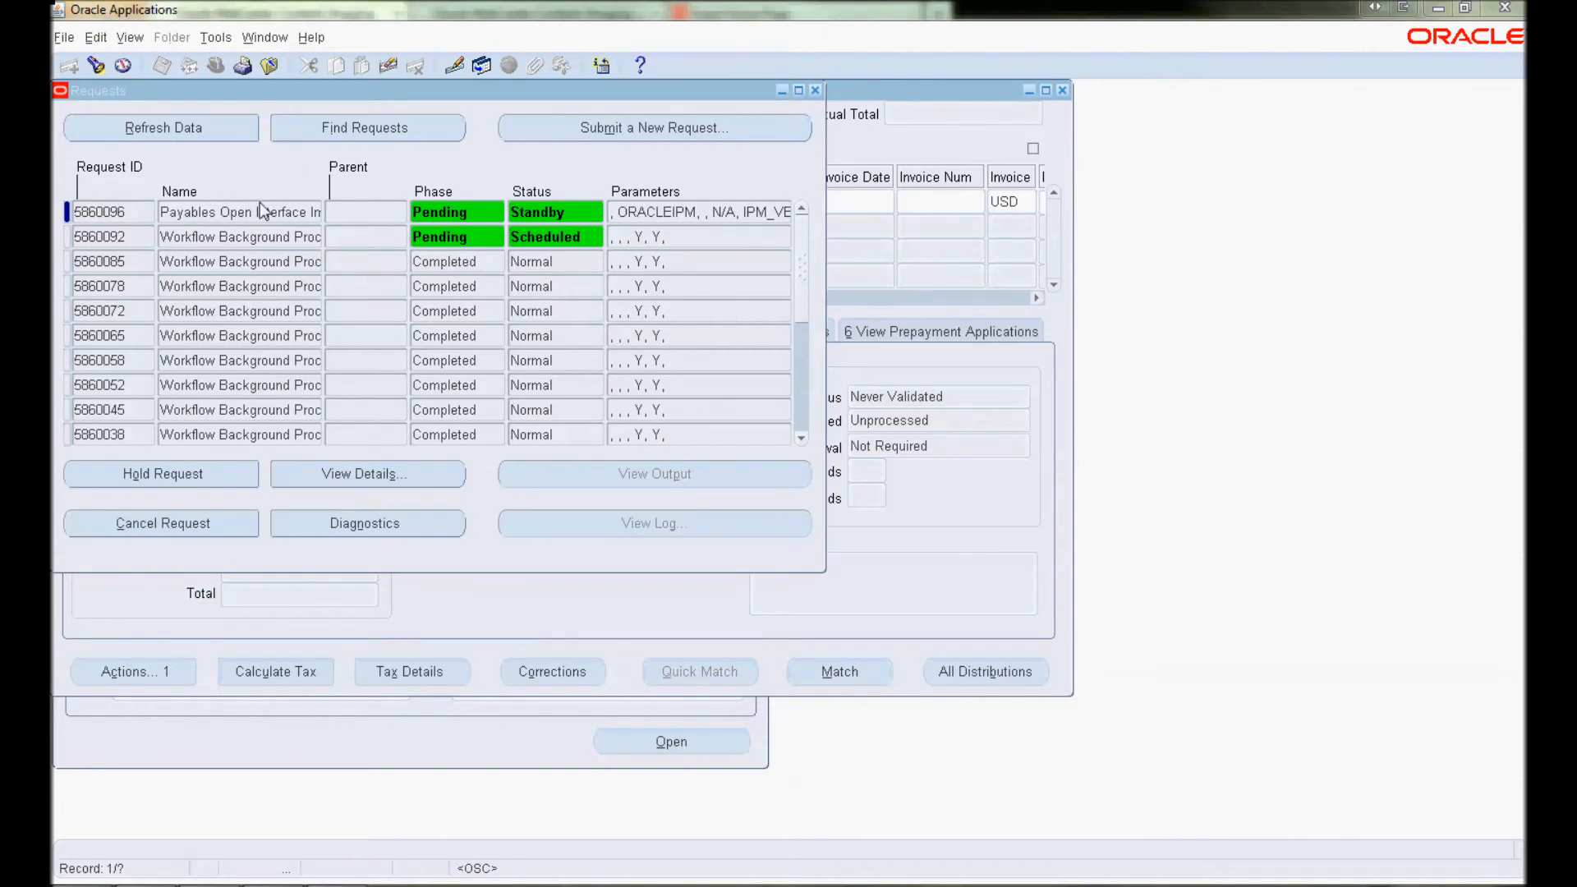
{"action": "left_click", "coordinate": [222, 130]}
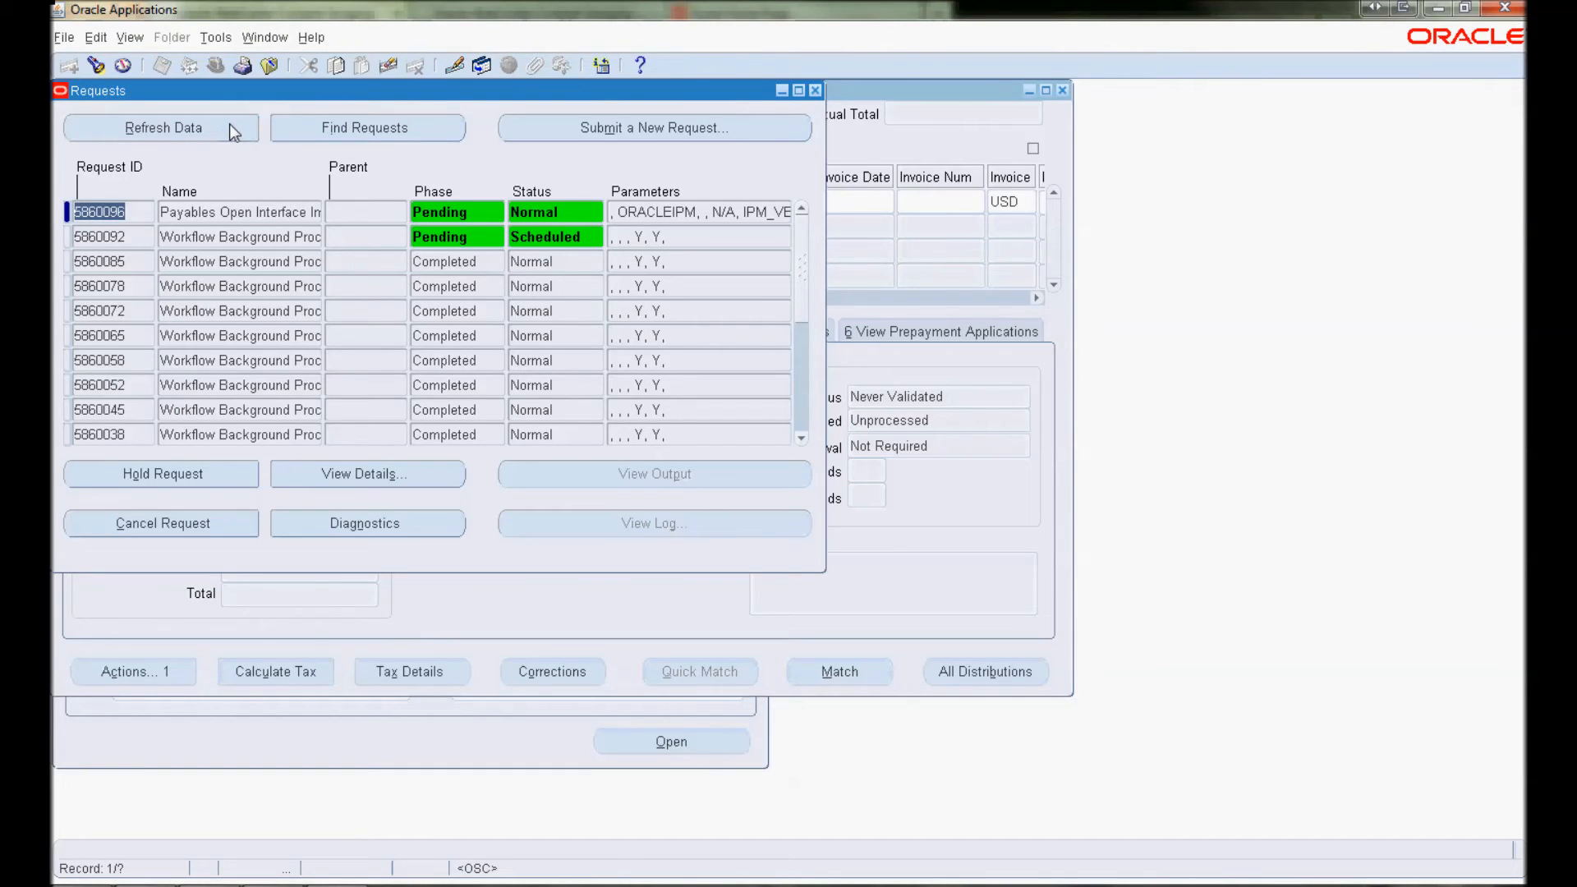
{"action": "left_click", "coordinate": [229, 128]}
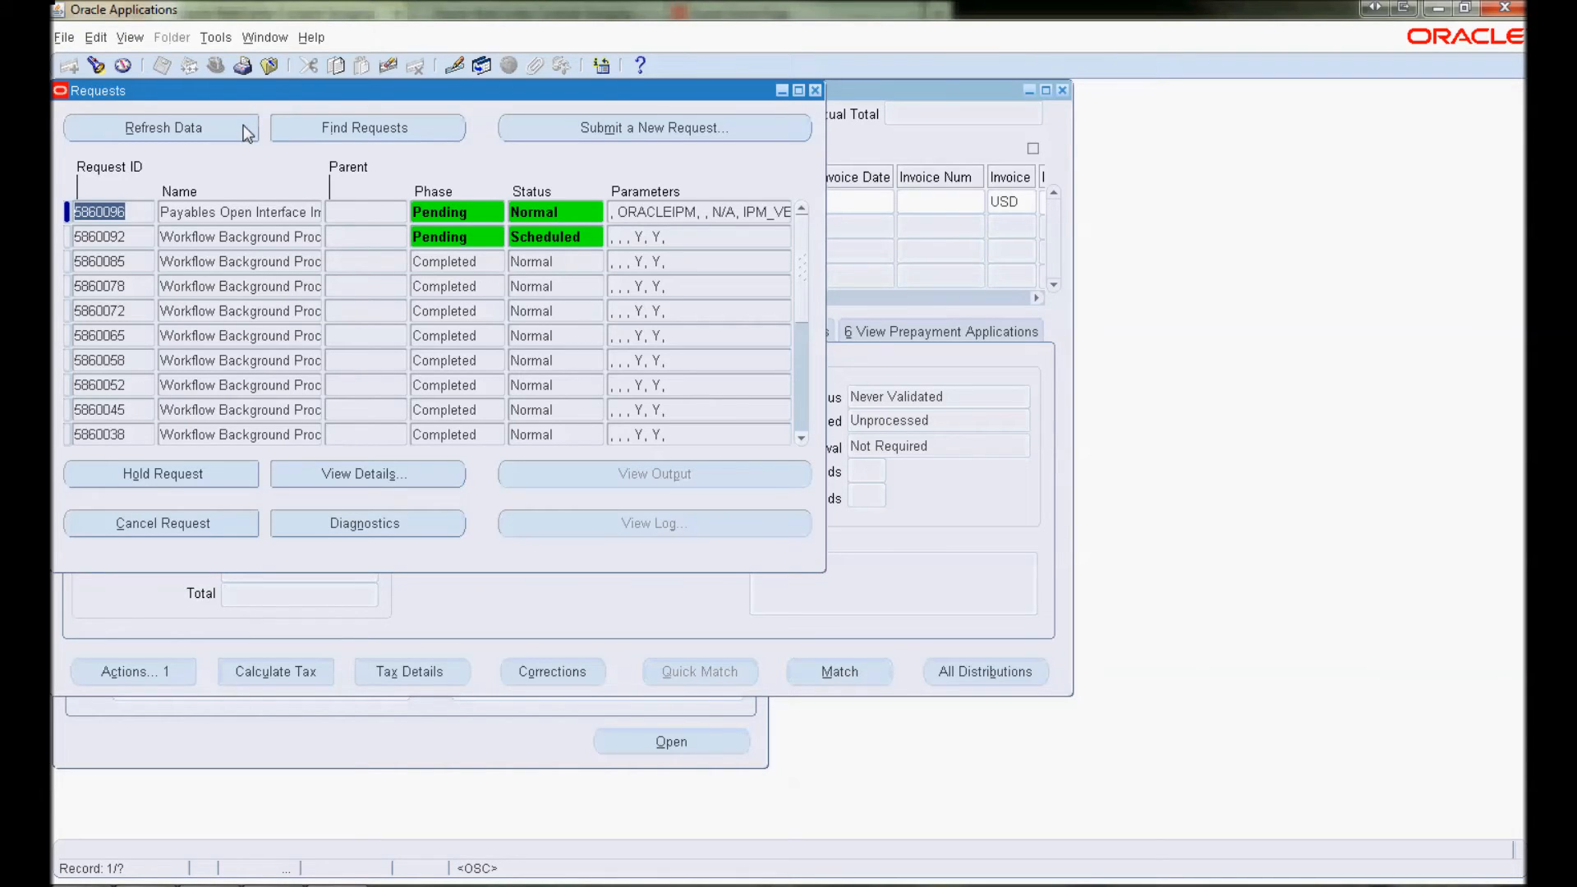
{"action": "left_click", "coordinate": [243, 125]}
{"action": "left_click", "coordinate": [162, 134]}
{"action": "left_click", "coordinate": [599, 472]}
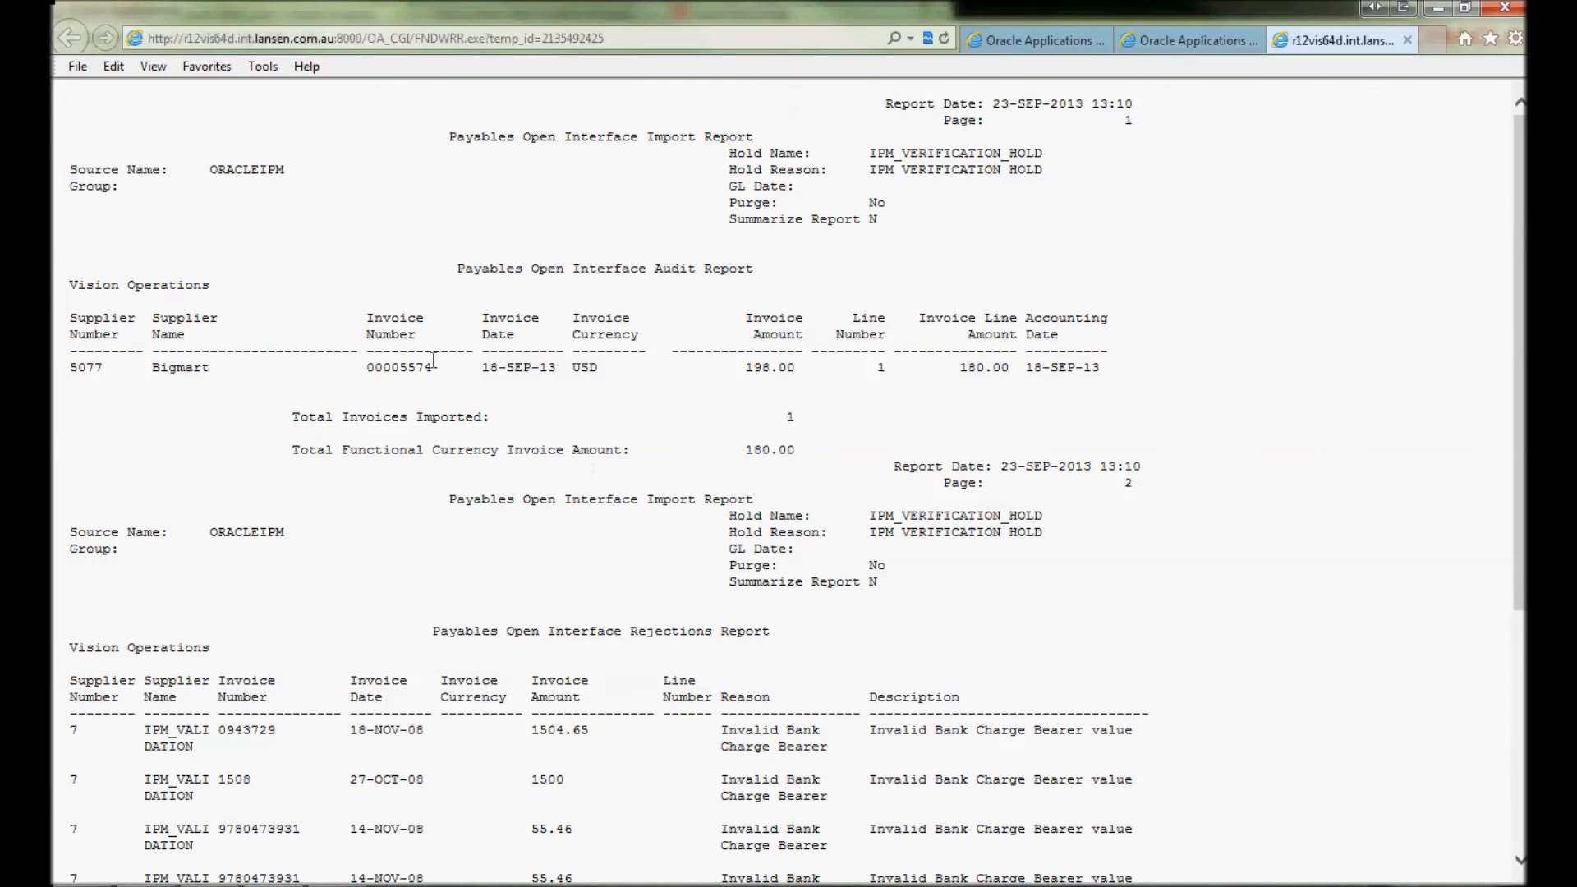
{"action": "left_click_drag", "start_coordinate": [434, 362], "coordinate": [365, 369]}
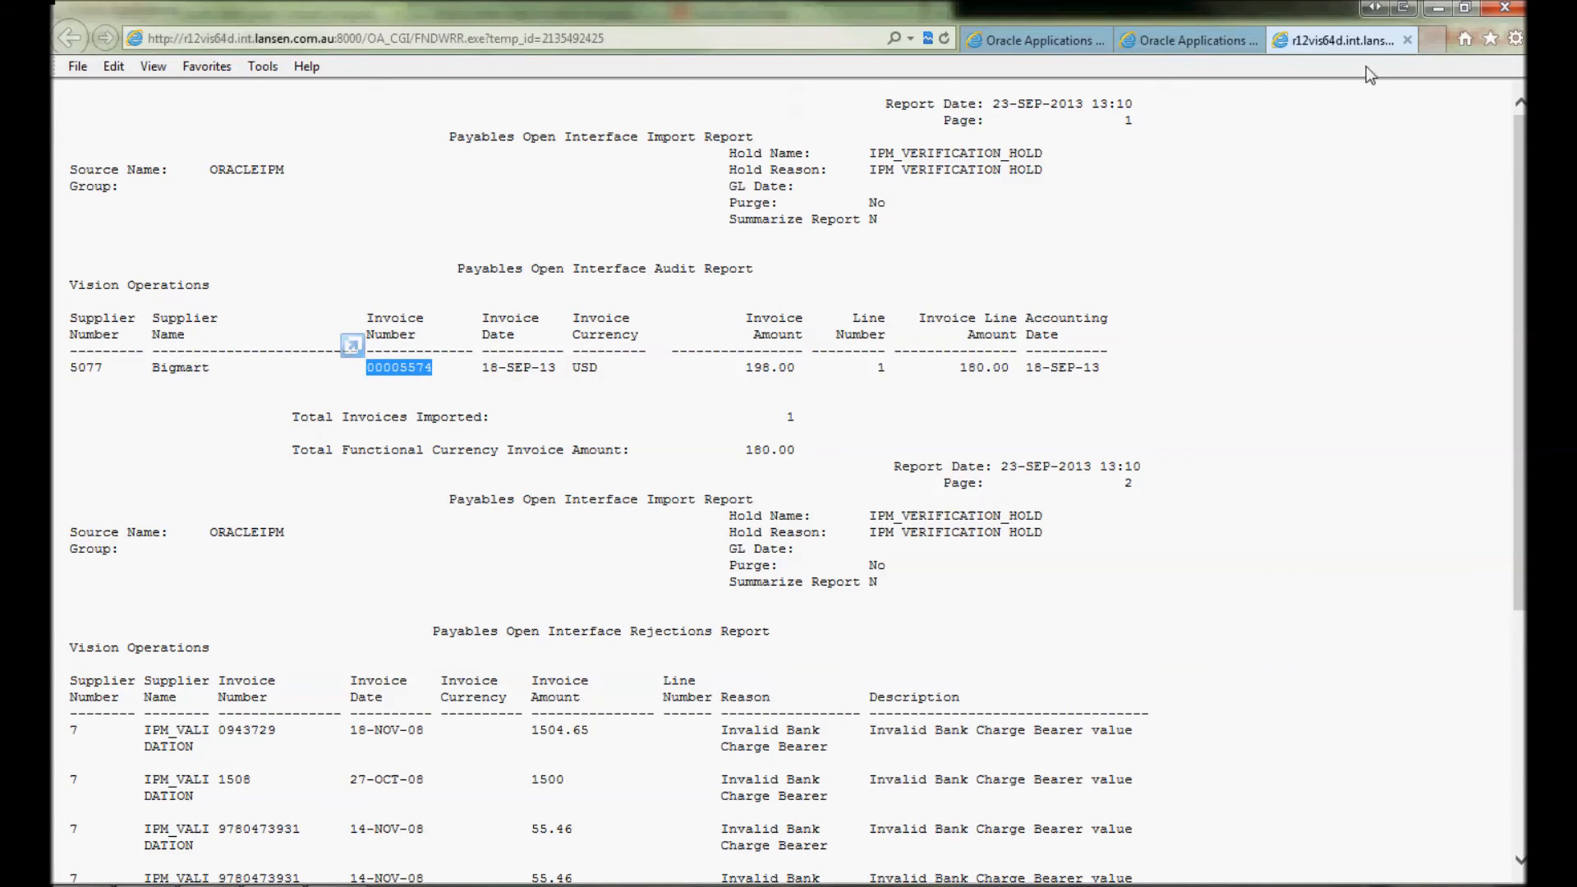
{"action": "left_click", "coordinate": [1407, 40]}
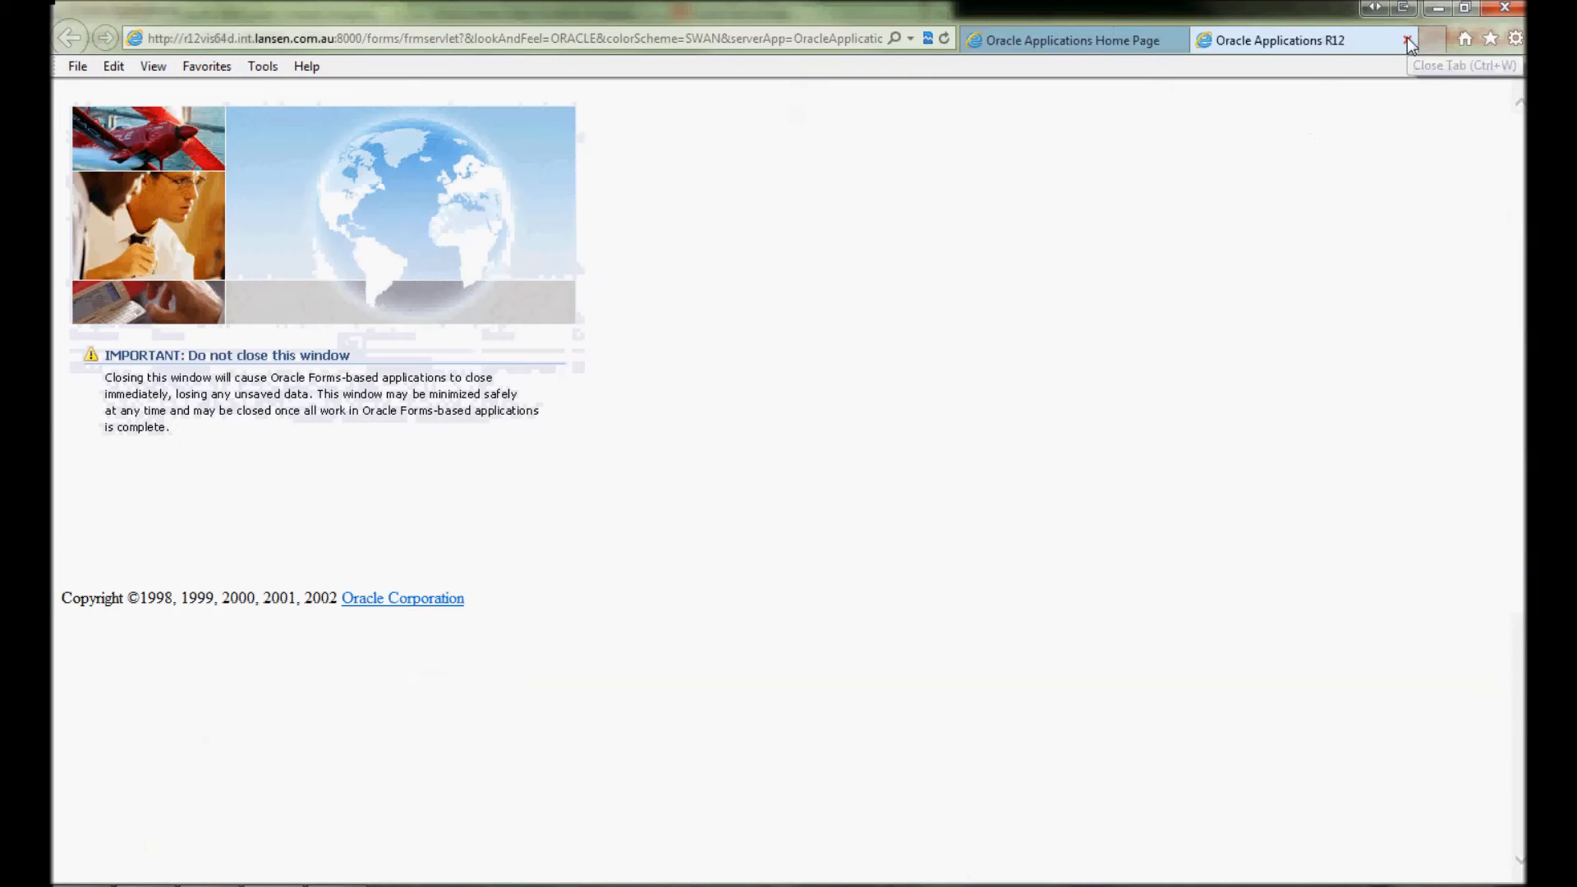
Close Requests and find invoice 00005574 in the Invoice Workbench
{"action": "left_click", "coordinate": [354, 884]}
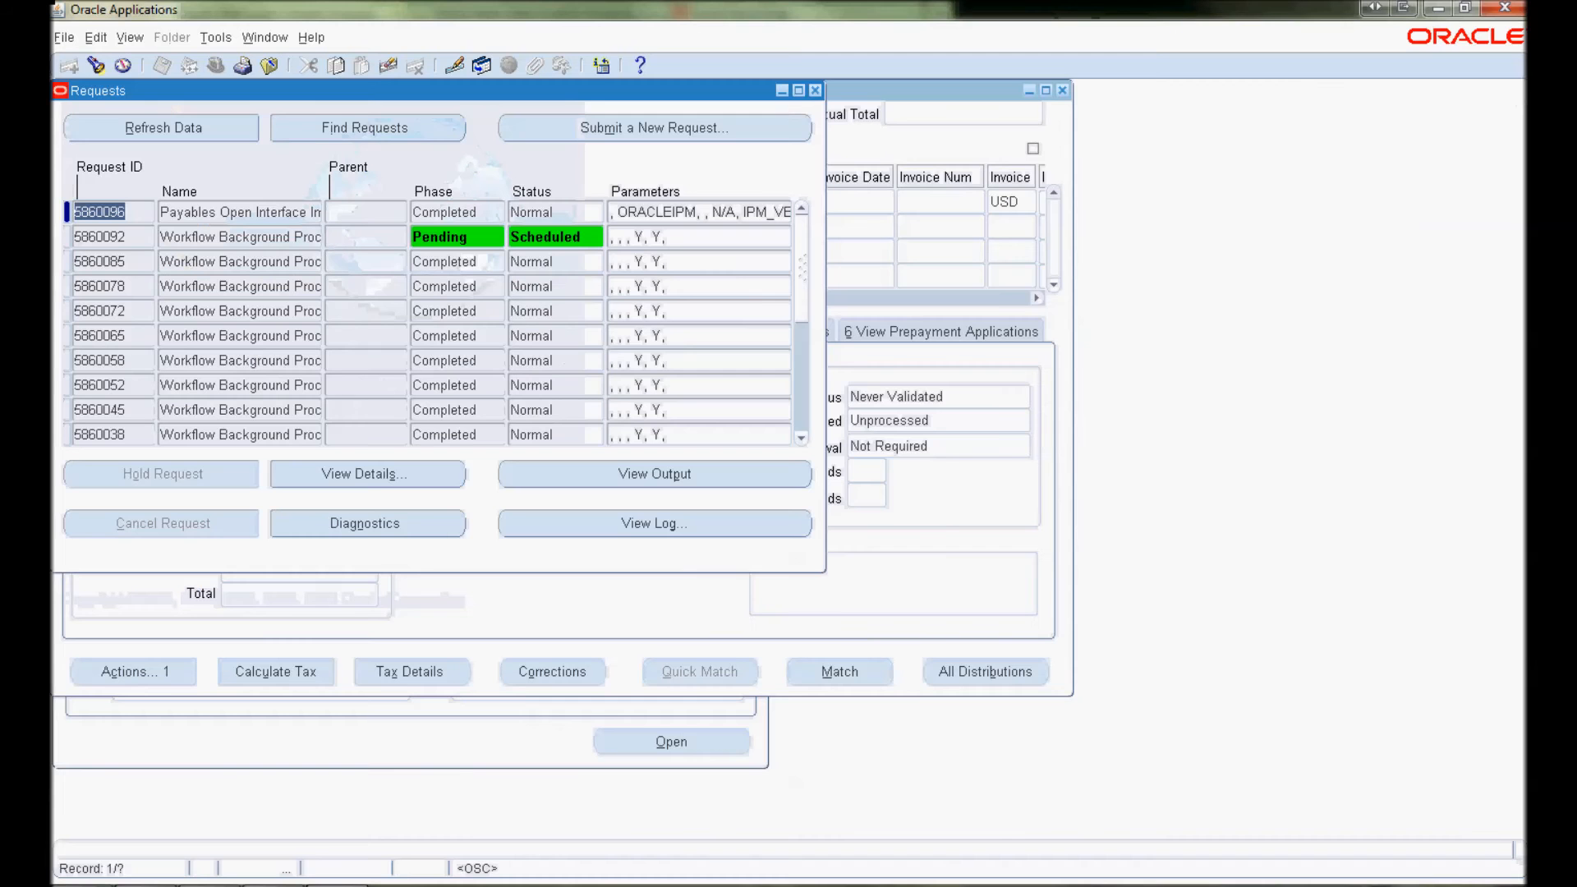
{"action": "left_click", "coordinate": [816, 90]}
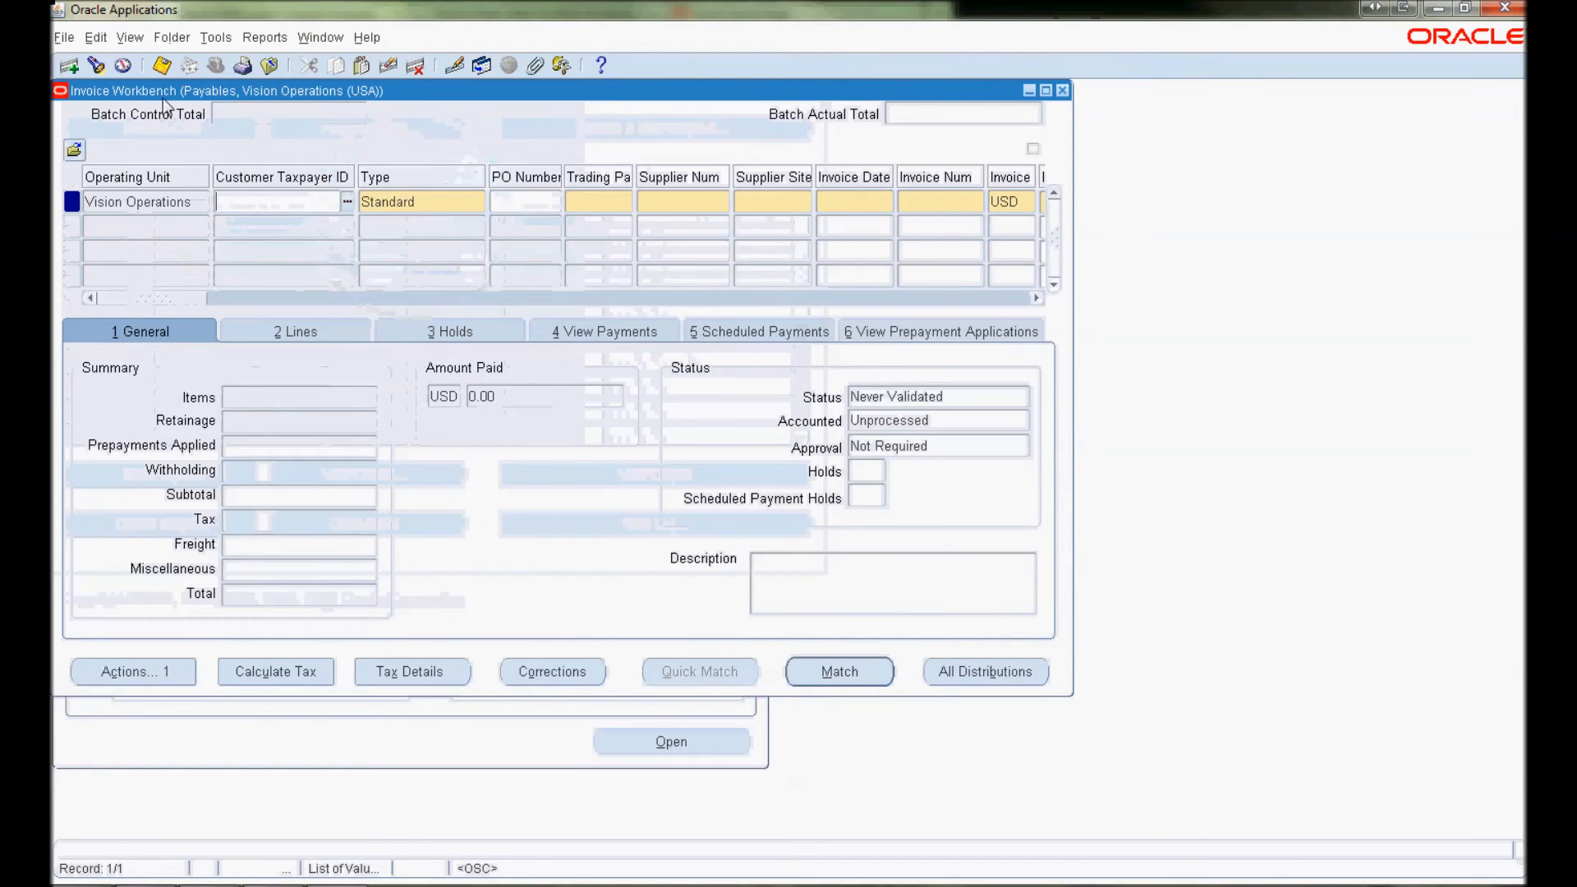
{"action": "left_click", "coordinate": [98, 65]}
{"action": "left_click", "coordinate": [387, 286]}
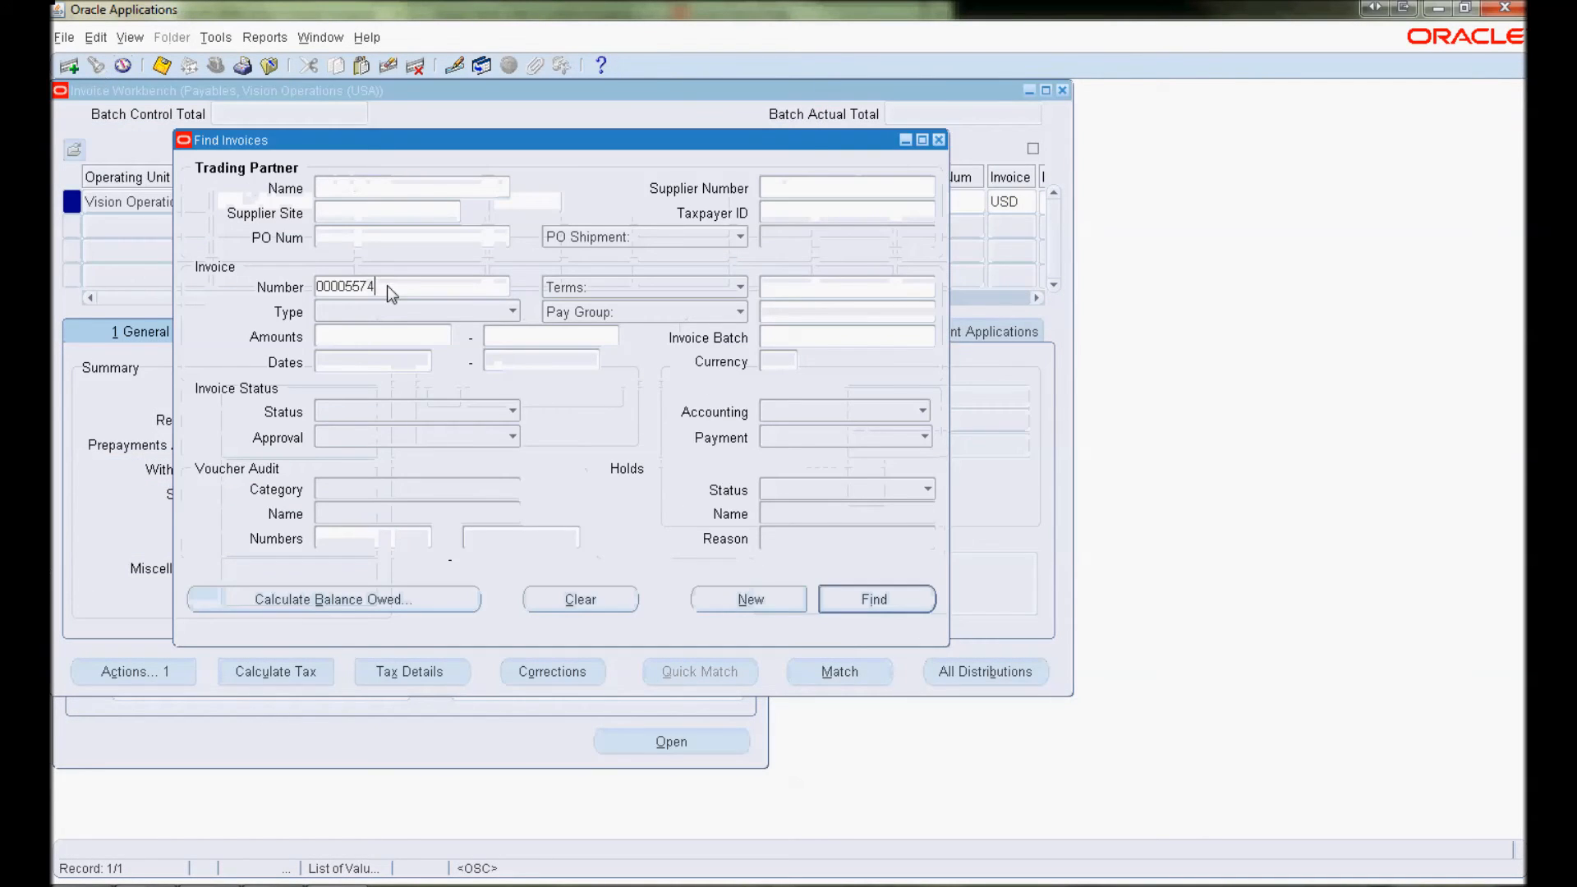
{"action": "double_click", "coordinate": [387, 285]}
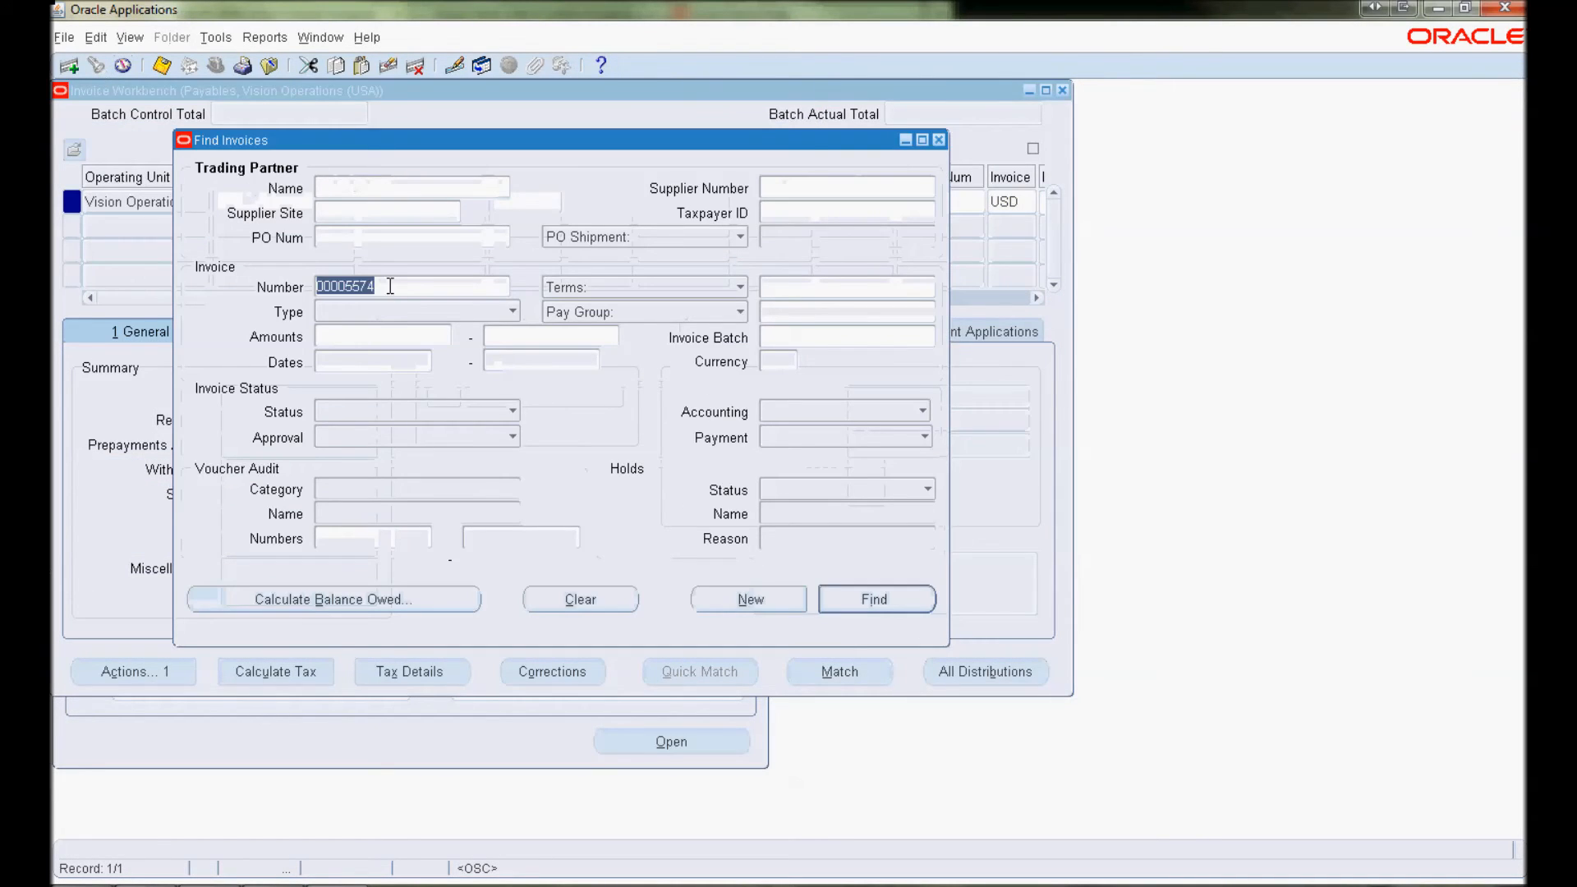
{"action": "left_click", "coordinate": [845, 599]}
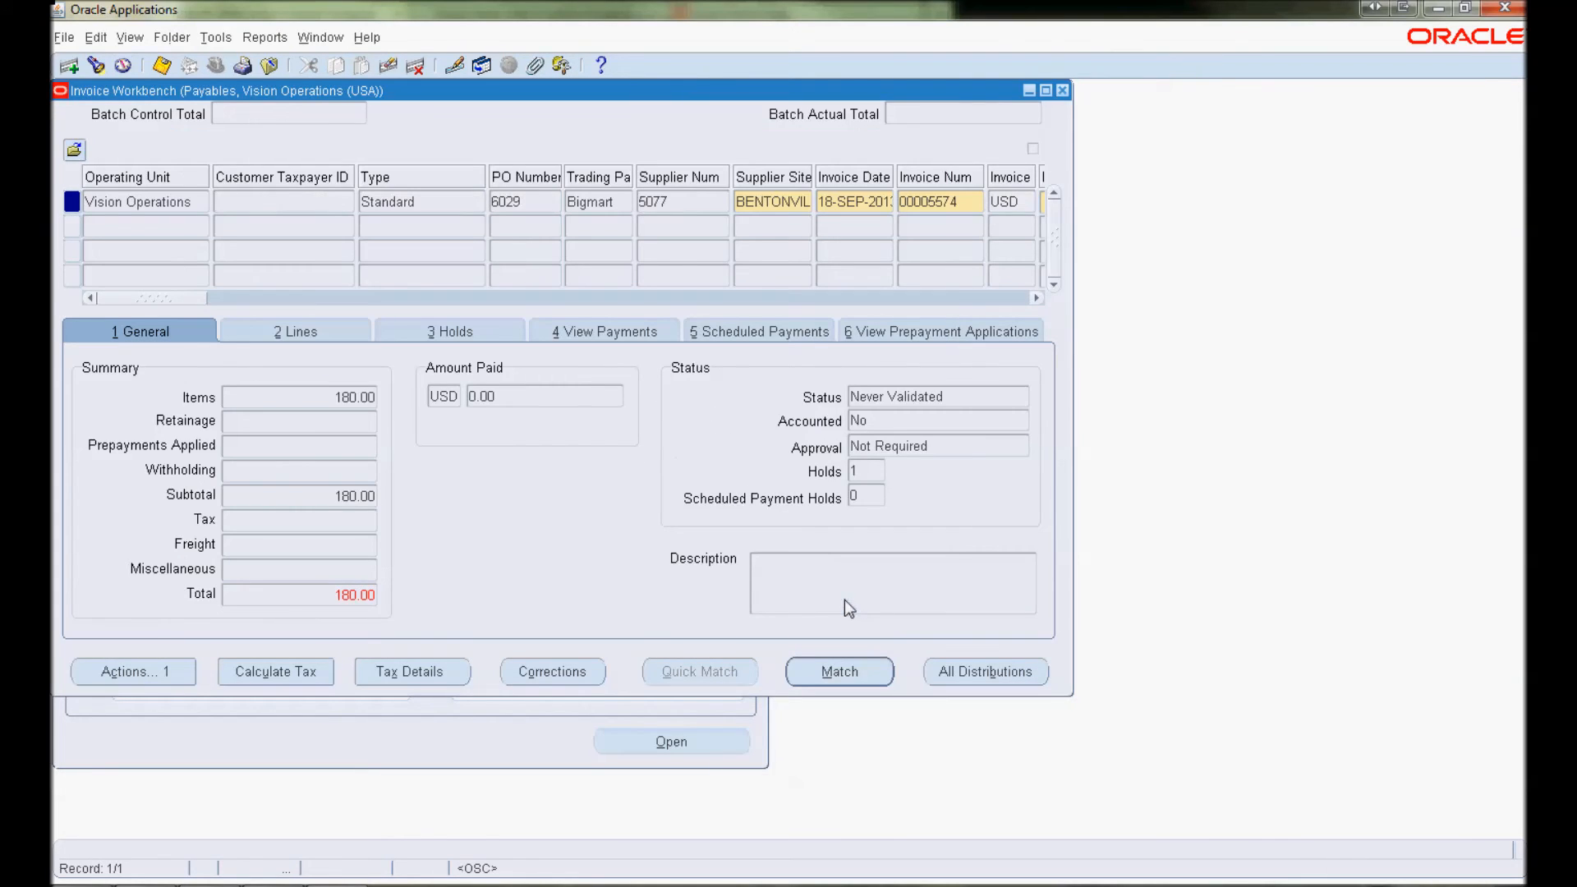
Check supplier 5077, PO 6029, date and number, view the keyboard line, then close the invoice
{"action": "double_click", "coordinate": [672, 207]}
{"action": "left_click", "coordinate": [504, 202]}
{"action": "double_click", "coordinate": [891, 205]}
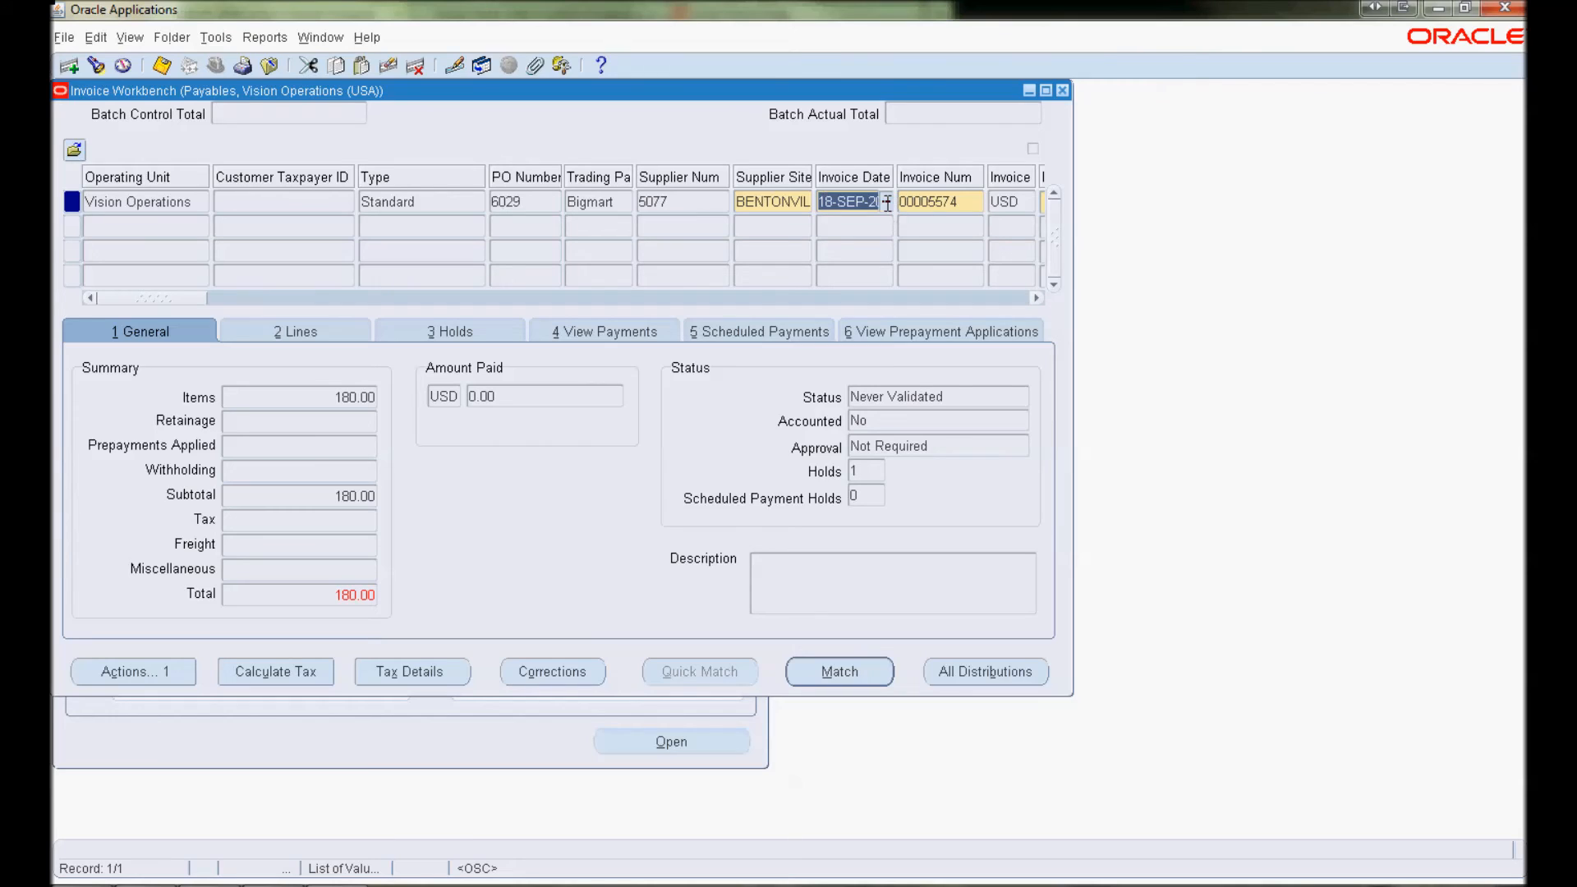
{"action": "double_click", "coordinate": [926, 202]}
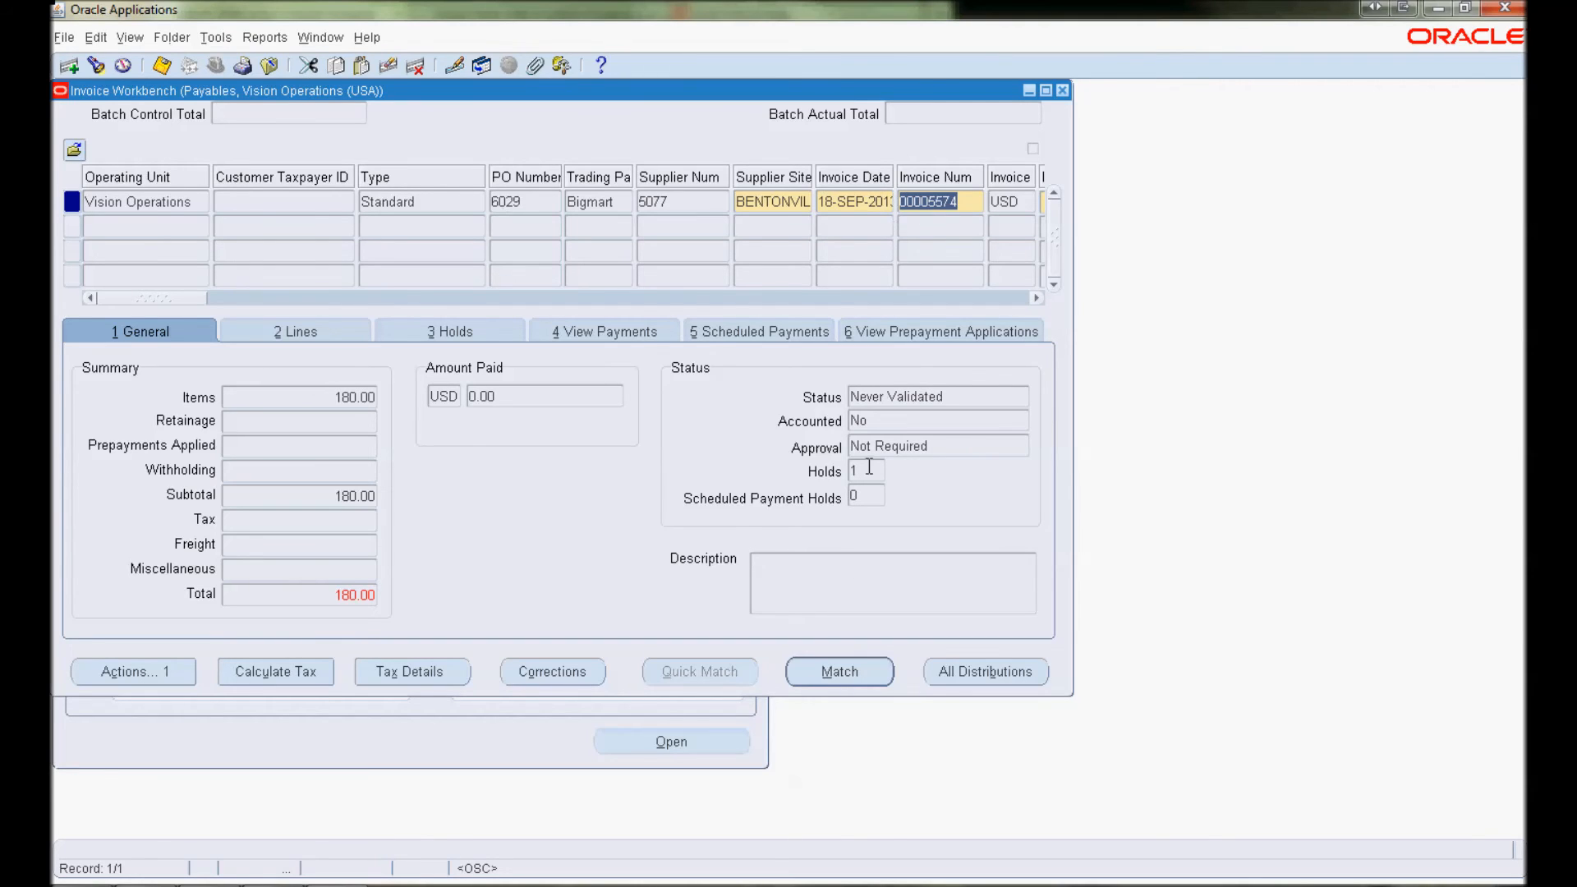
{"action": "mouse_move", "coordinate": [189, 300]}
{"action": "left_mouse_down"}
{"action": "mouse_move", "coordinate": [234, 299]}
{"action": "mouse_move", "coordinate": [172, 299]}
{"action": "left_mouse_up"}
{"action": "left_click", "coordinate": [257, 332]}
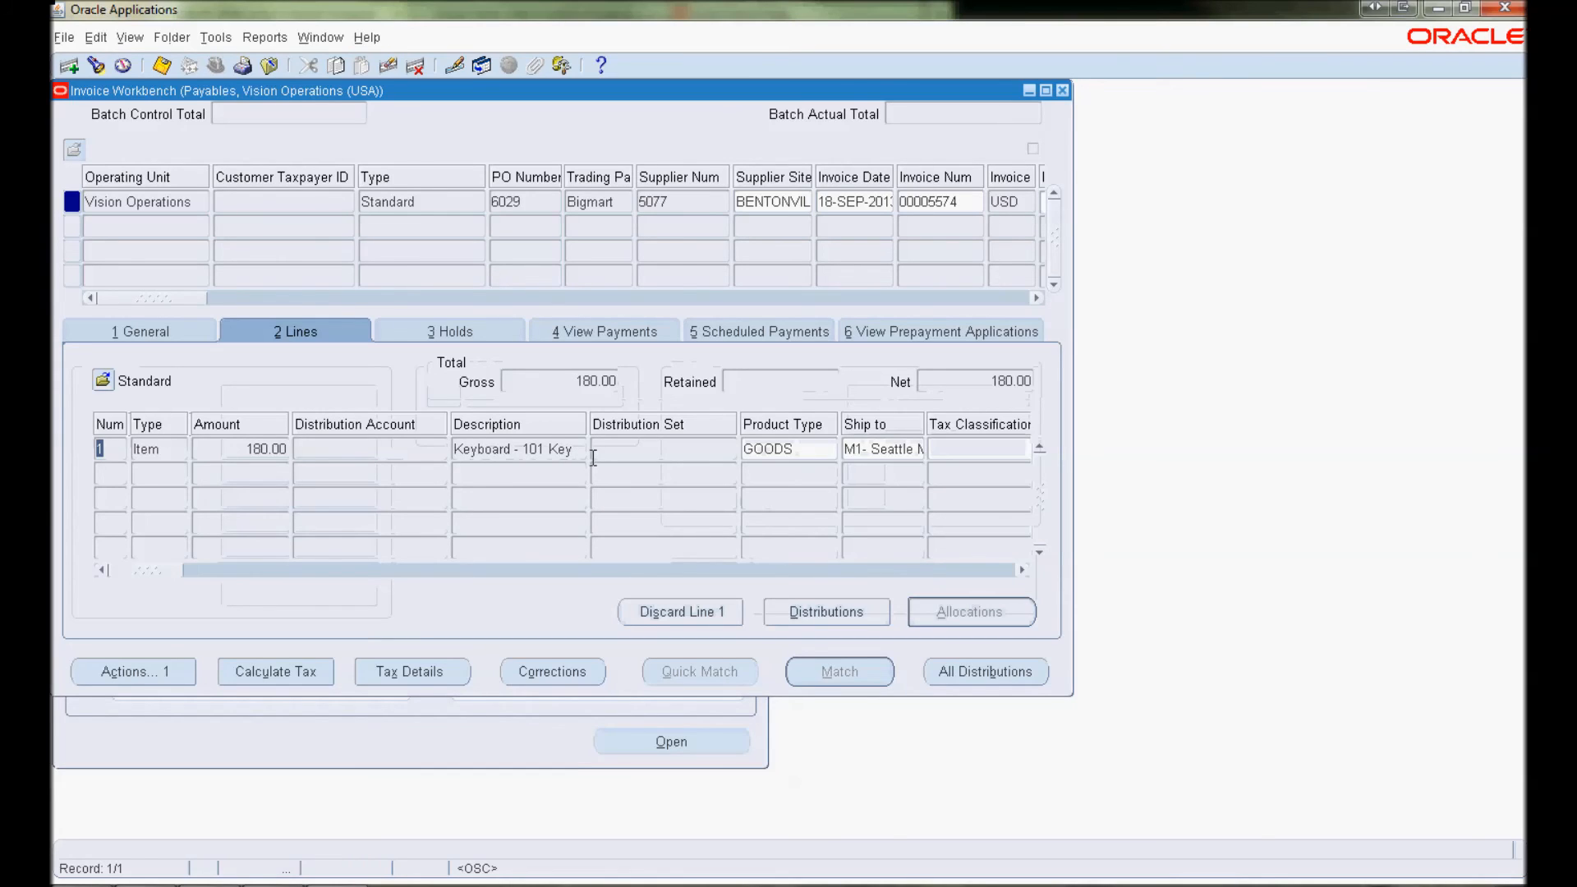
{"action": "left_click", "coordinate": [1063, 89]}
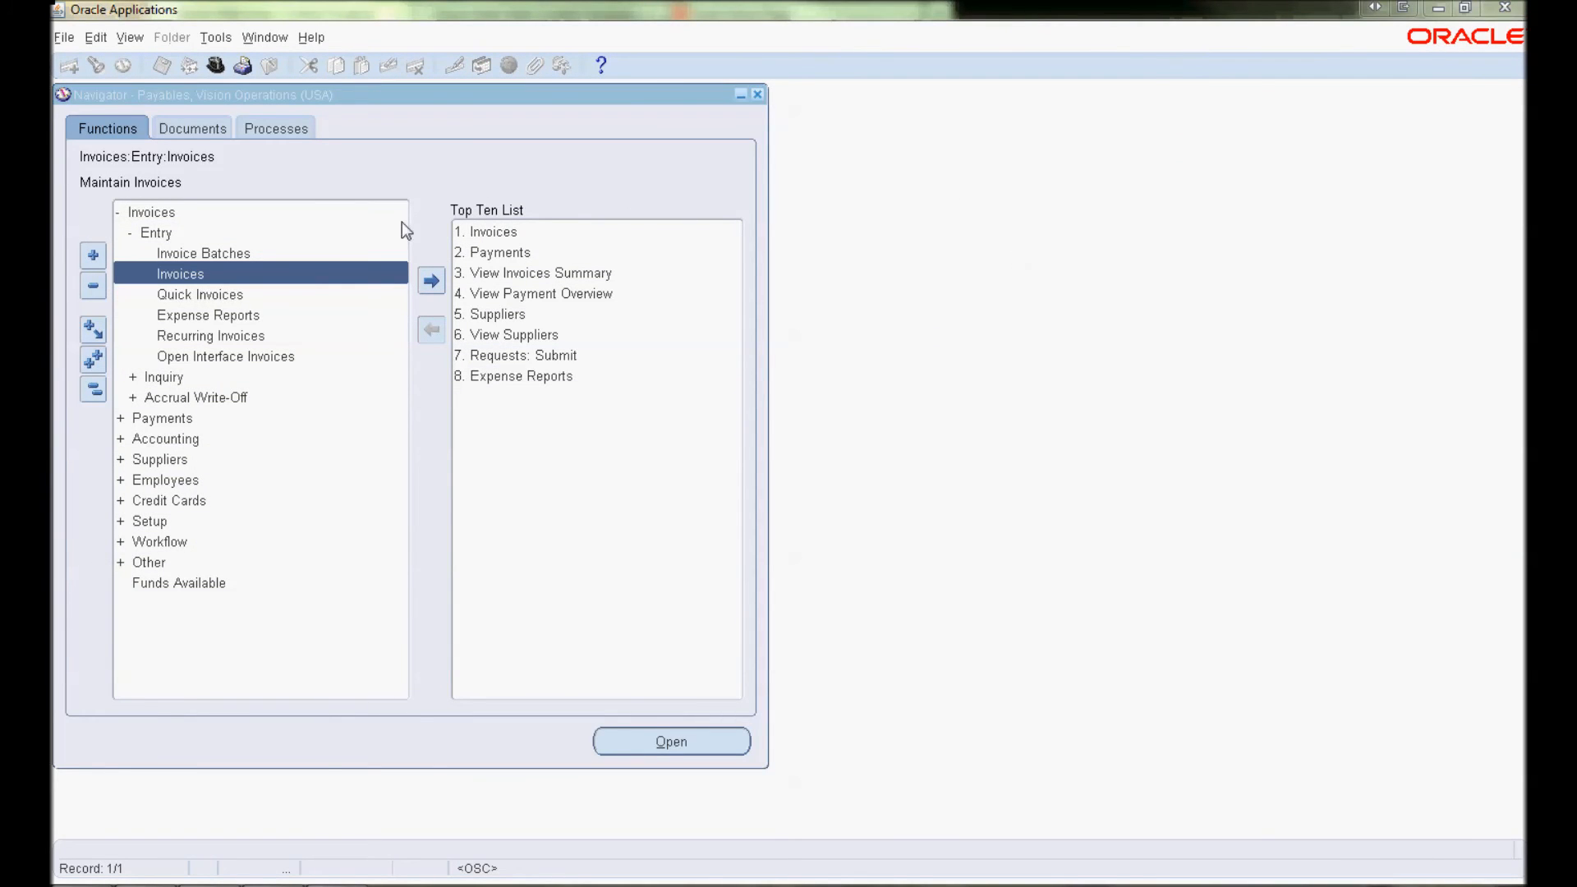
Find invoice 00005574 in the Invoices window and show its attachments list
{"action": "double_click", "coordinate": [163, 265]}
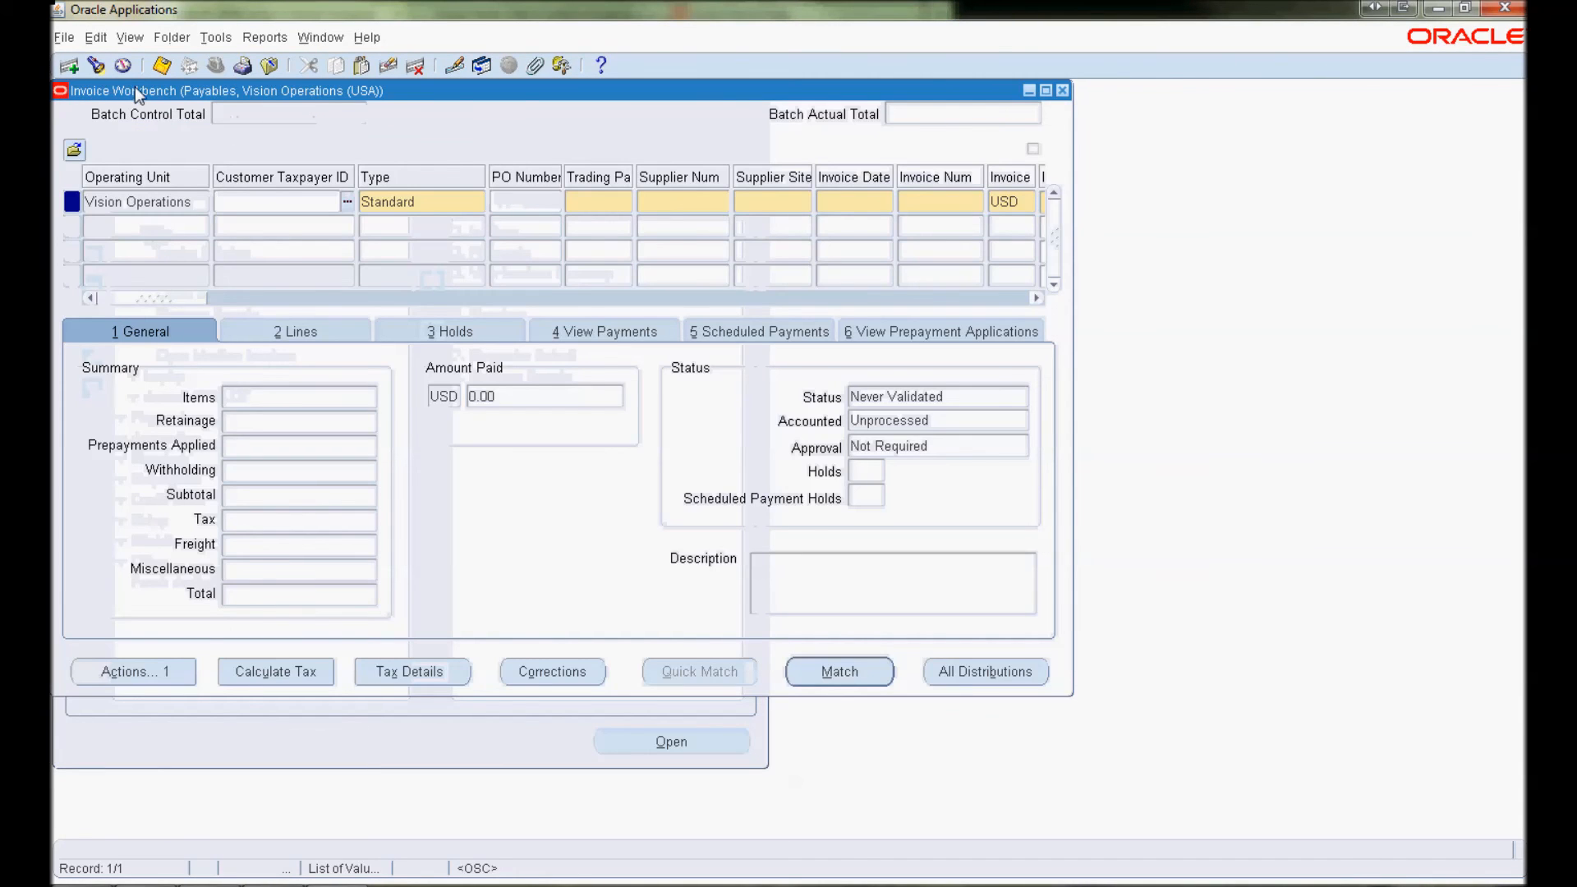
{"action": "left_click", "coordinate": [96, 67]}
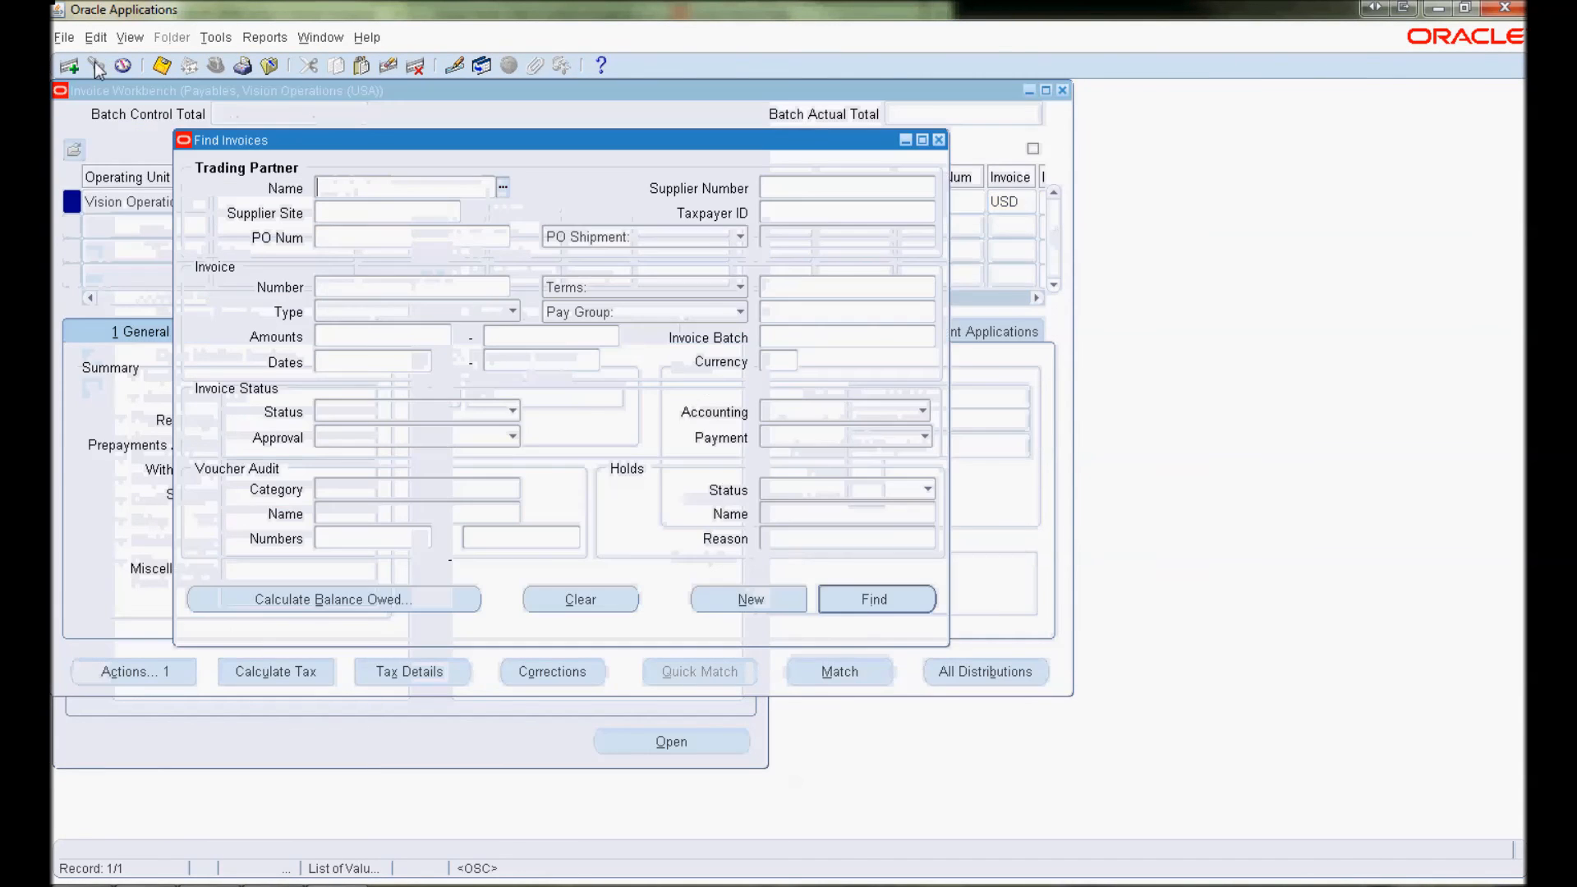
{"action": "left_click", "coordinate": [334, 284]}
{"action": "type", "text": "00"}
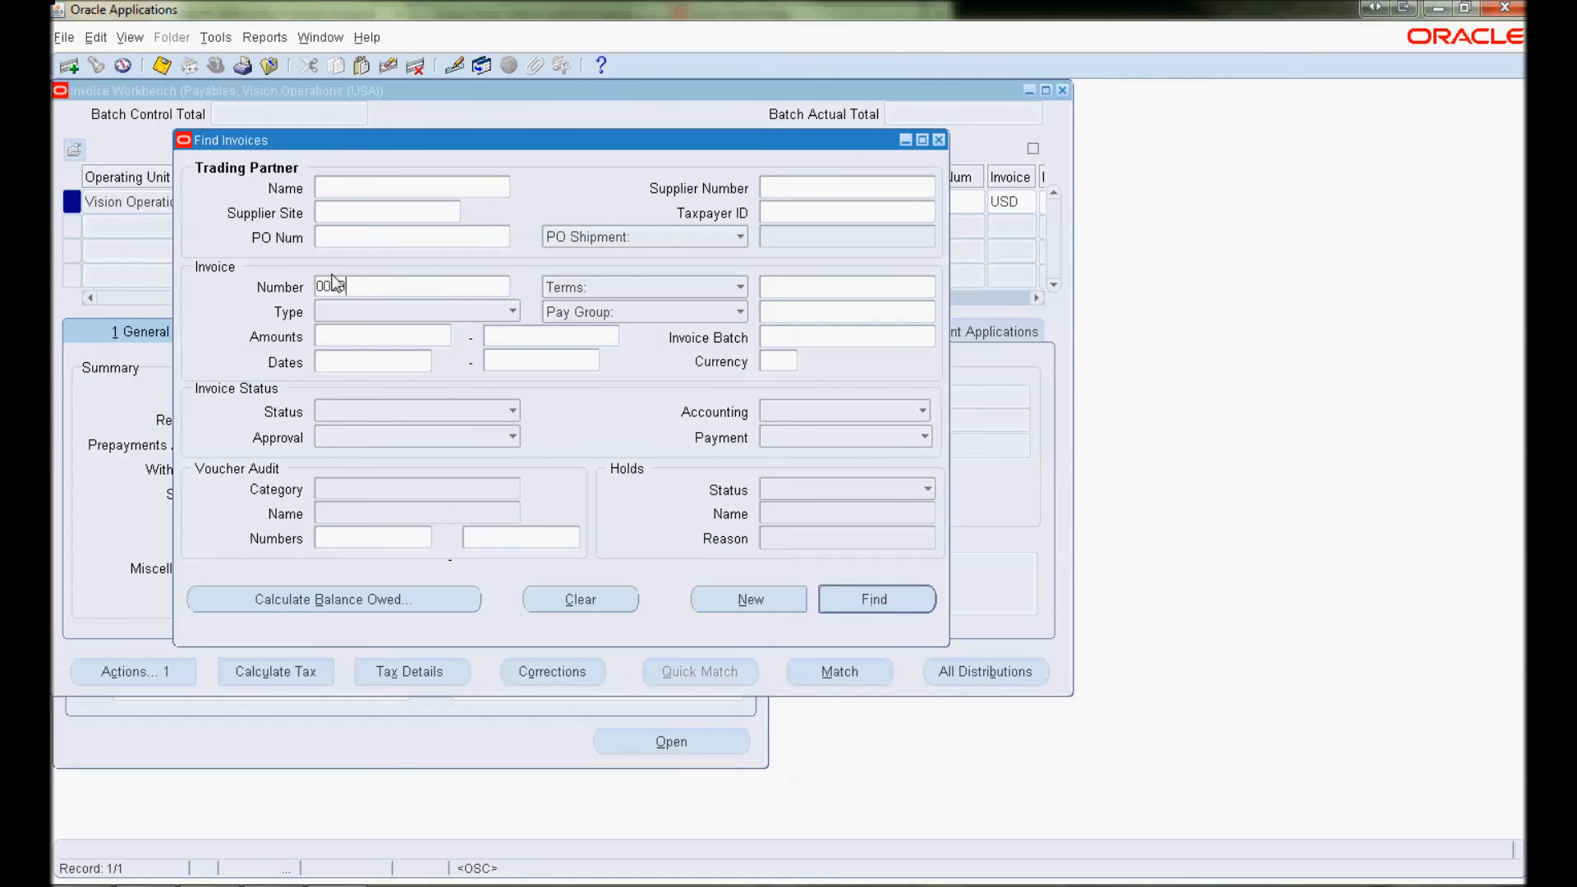
{"action": "type", "text": "135574"}
{"action": "left_click", "coordinate": [842, 604]}
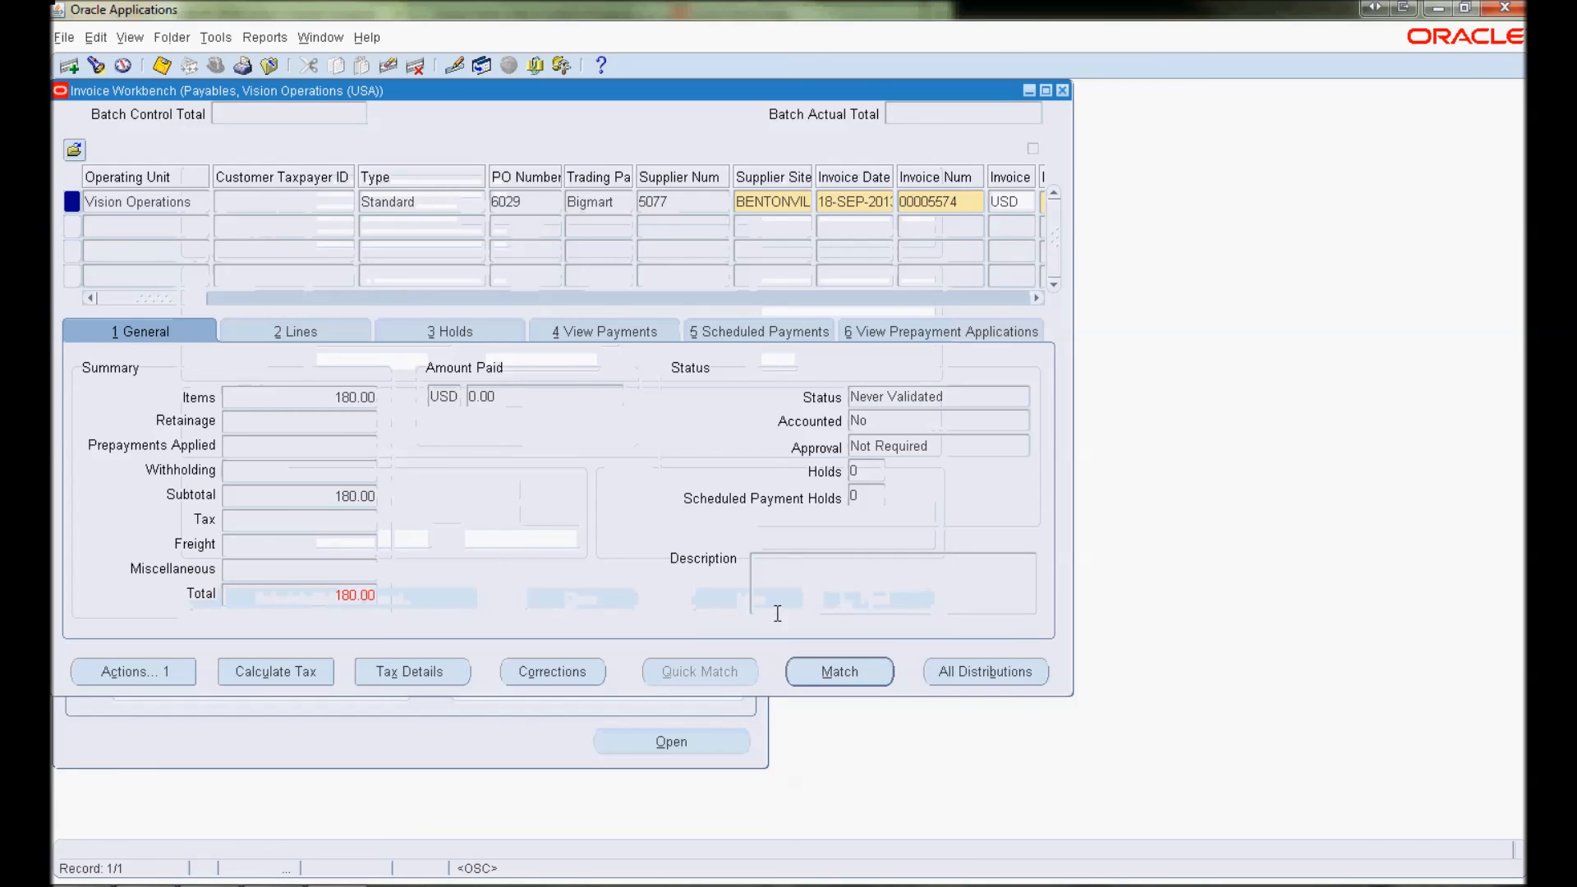
{"action": "left_click", "coordinate": [536, 66]}
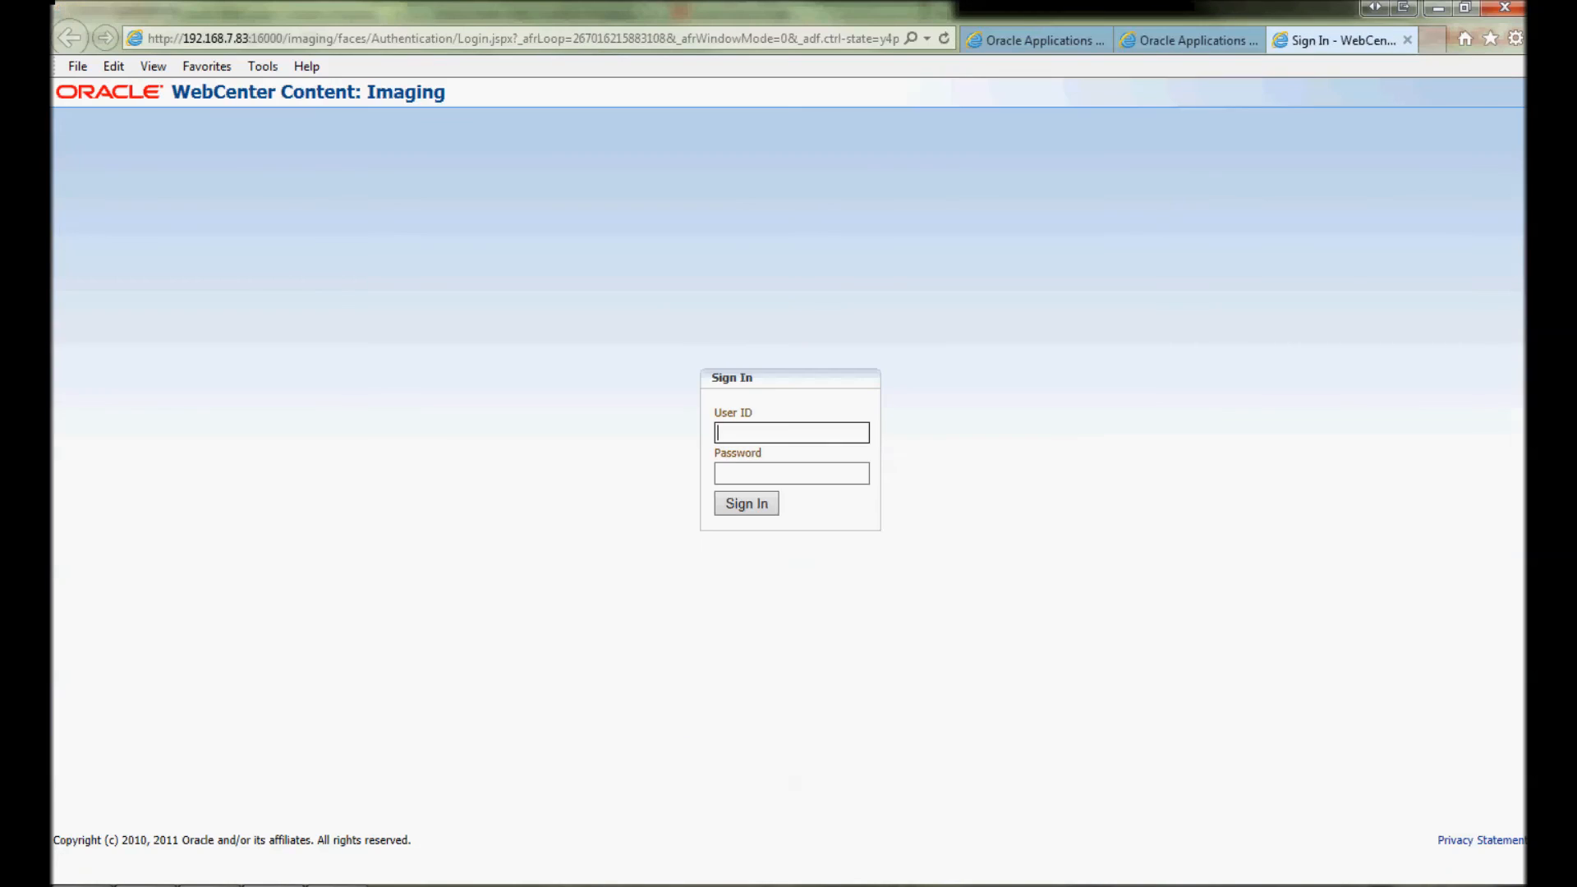
Sign in to WebCenter Content: Imaging with the user ID and password to view invoice 00005574's image
{"action": "left_click", "coordinate": [851, 433]}
{"action": "type", "text": "operations"}
{"action": "key", "text": "Tab"}
{"action": "type", "text": "welcome1"}
{"action": "key", "text": "Return"}
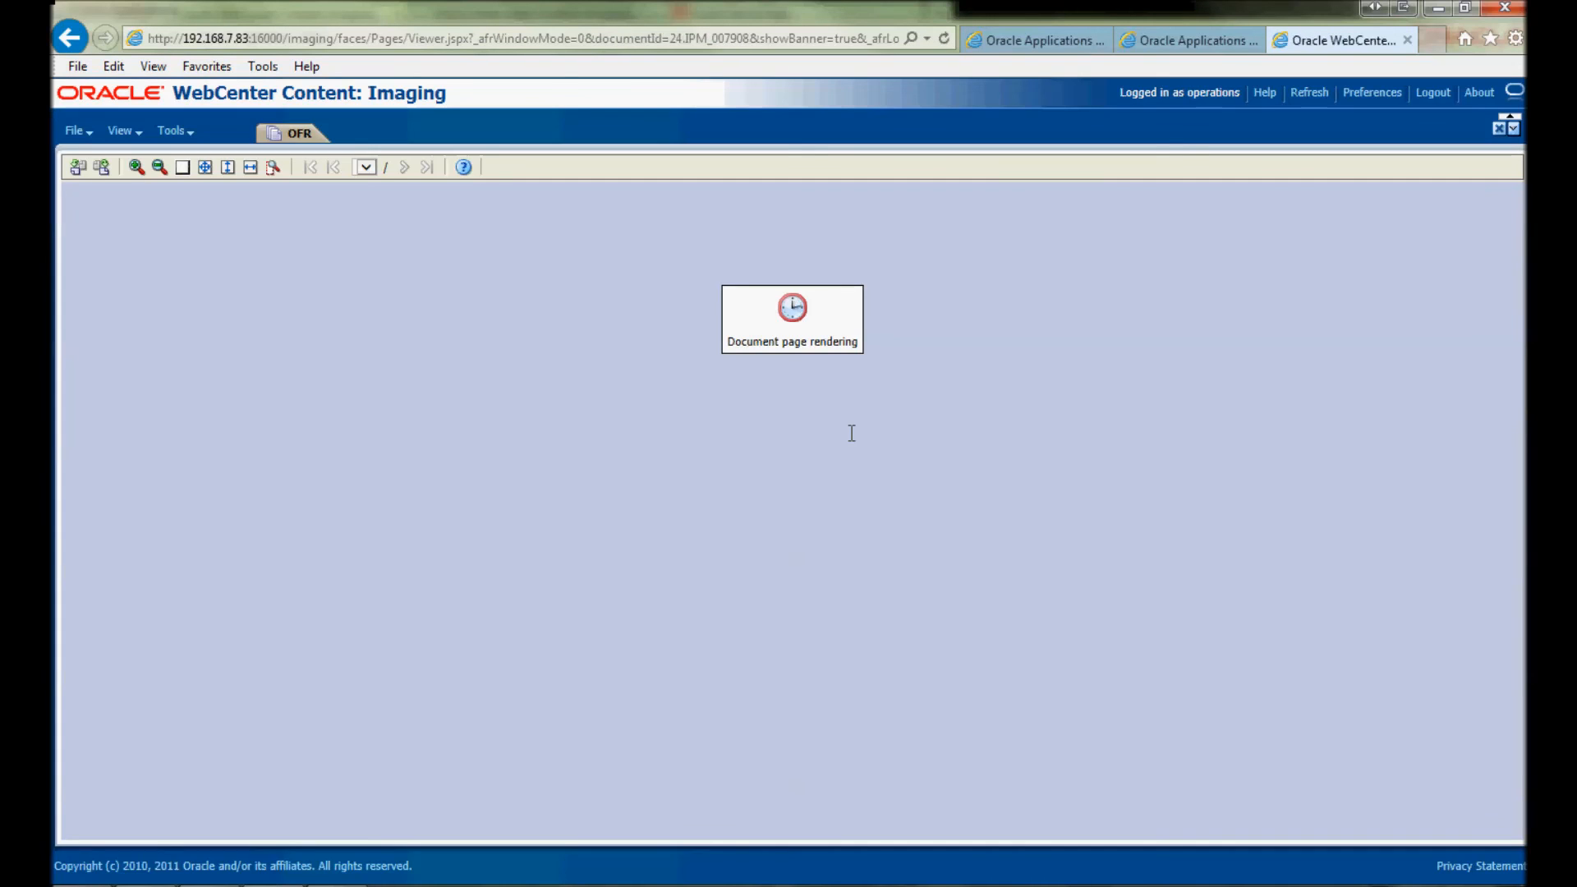